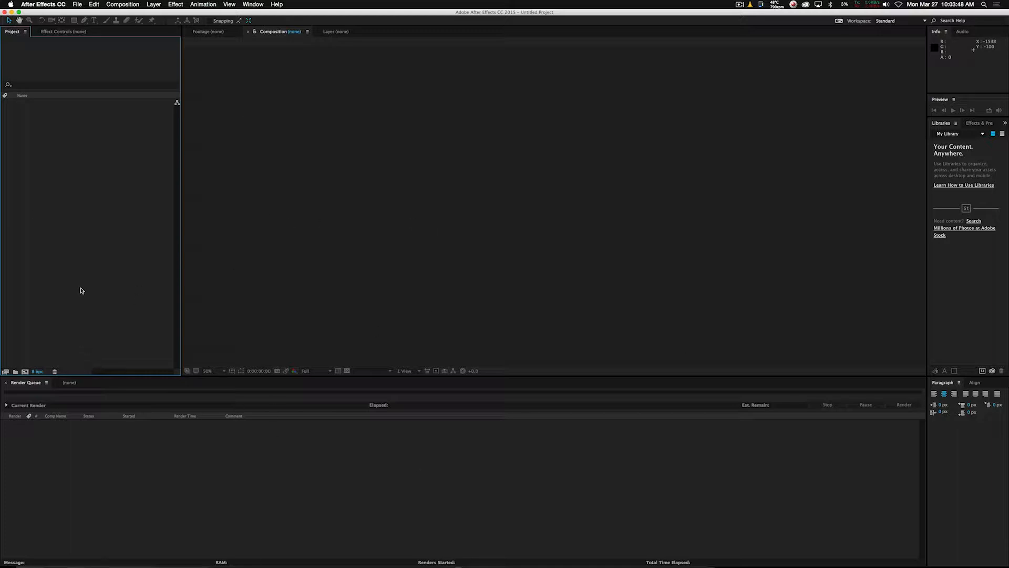
# Create a new composition from the HDTV 1080 29.97 preset with a duration of 10 seconds
pyautogui.click(24, 371)
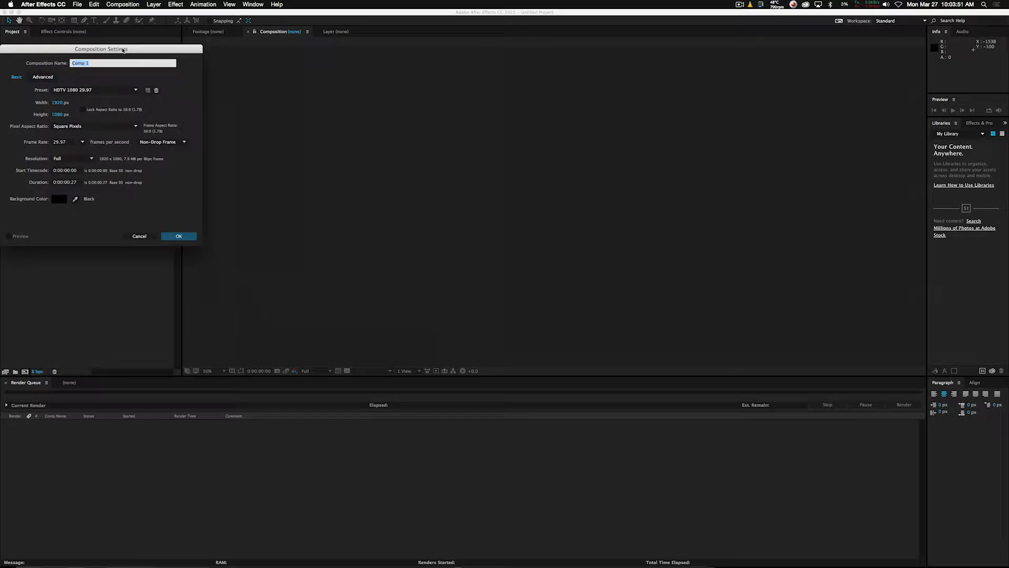
pyautogui.moveTo(123, 50); pyautogui.dragTo(572, 106)
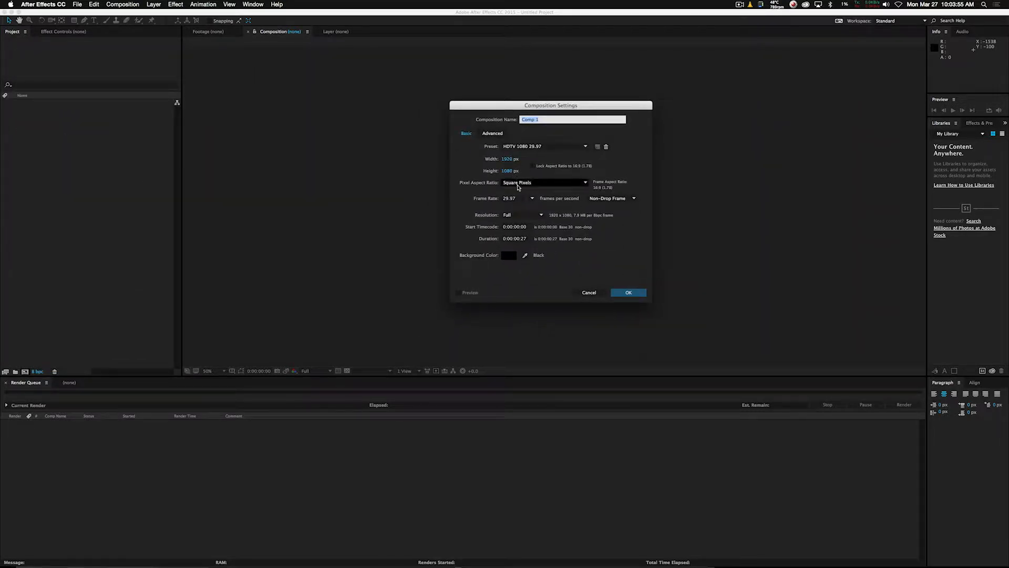
pyautogui.click(506, 241)
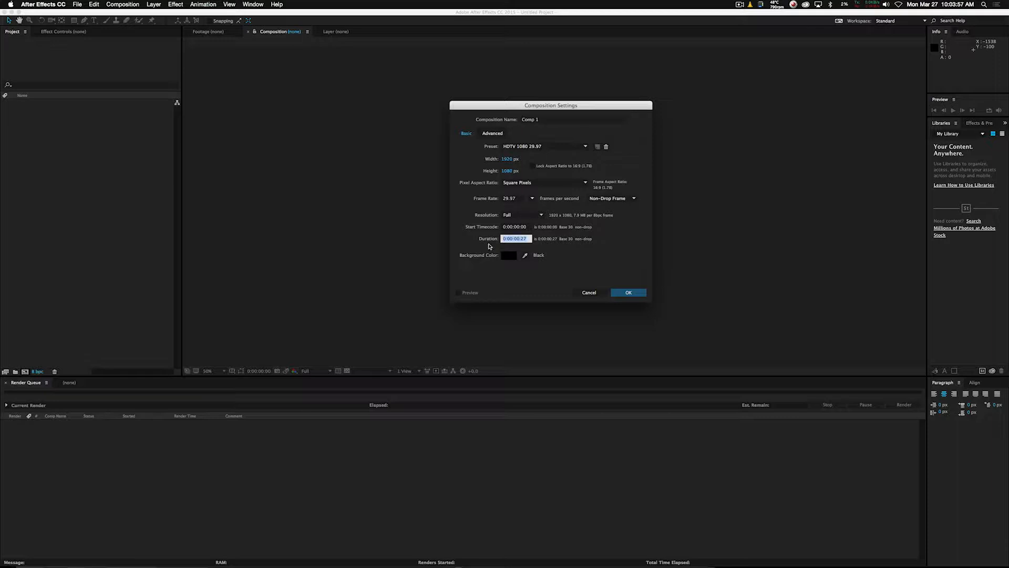
pyautogui.write('10')
pyautogui.press('Return')
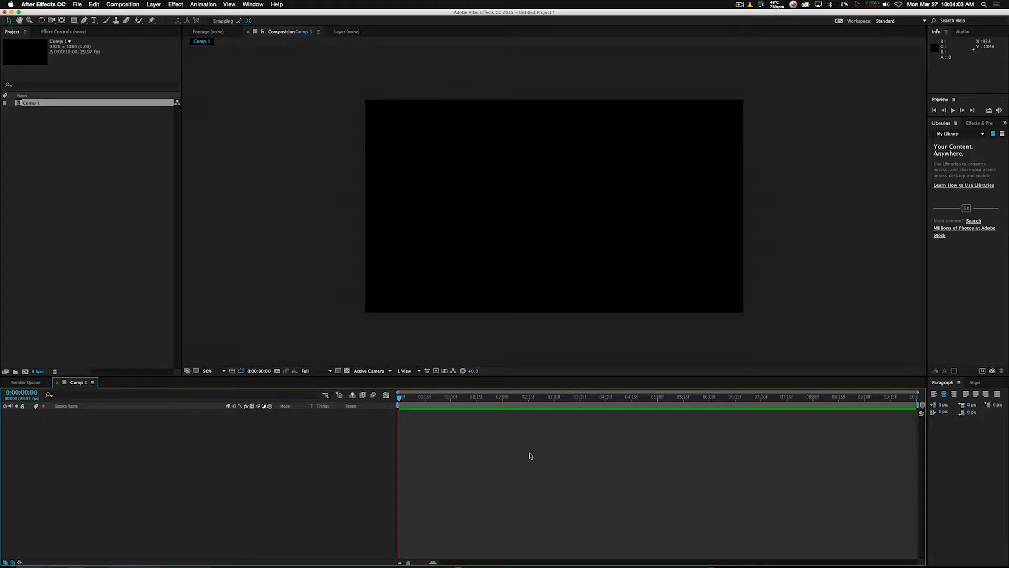
# Create a 1920 x 1080 px dark cyan background solid with color #03181E and lock its layer
pyautogui.press('super+y')
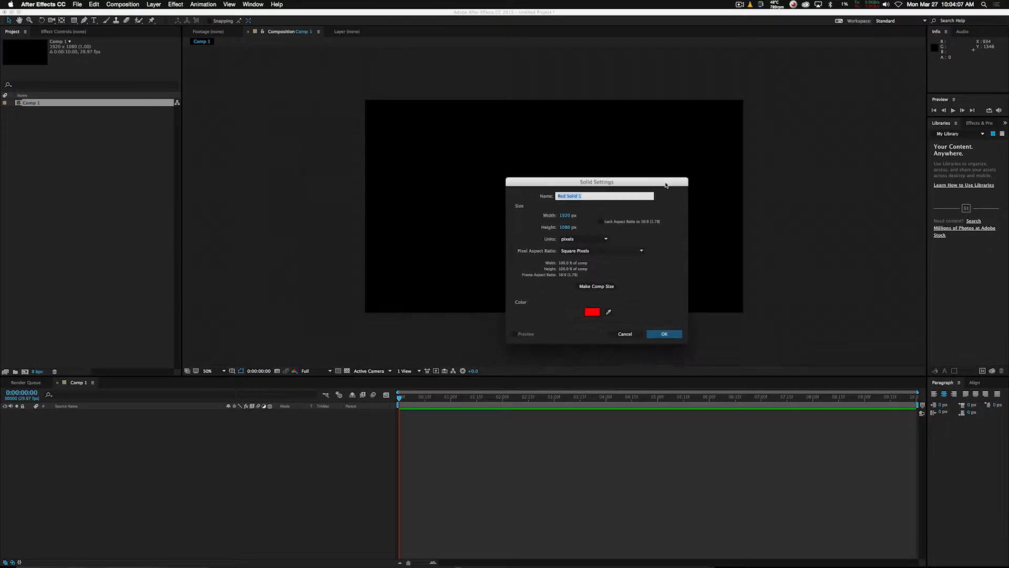
pyautogui.click(592, 313)
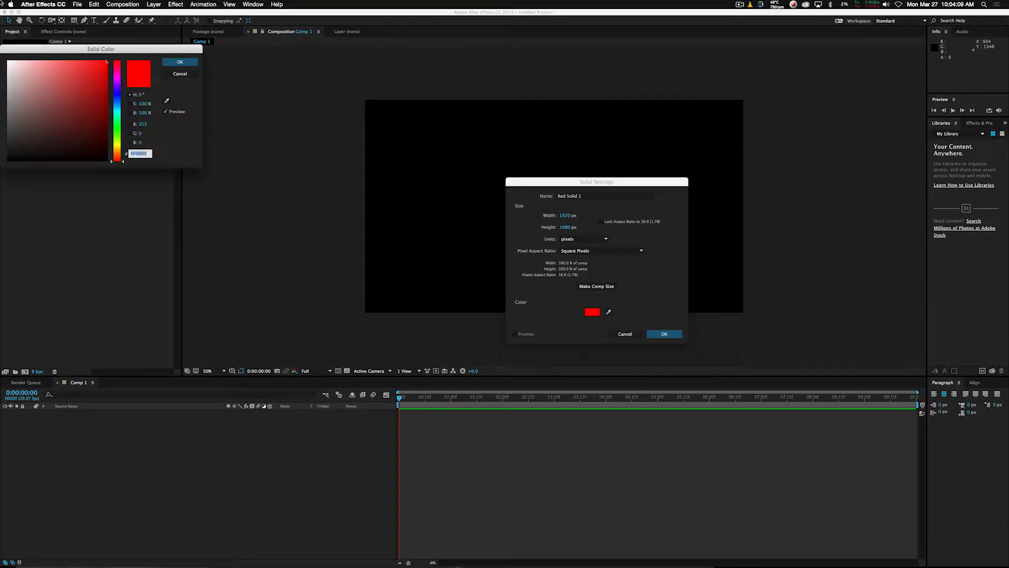
pyautogui.moveTo(79, 49); pyautogui.dragTo(466, 258)
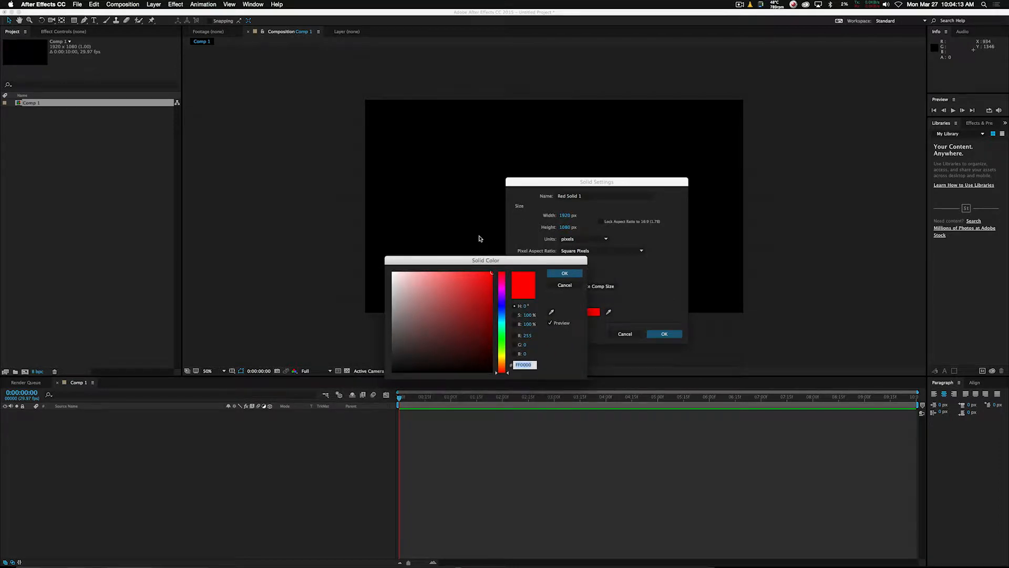
pyautogui.click(501, 295)
pyautogui.moveTo(475, 342); pyautogui.dragTo(484, 356)
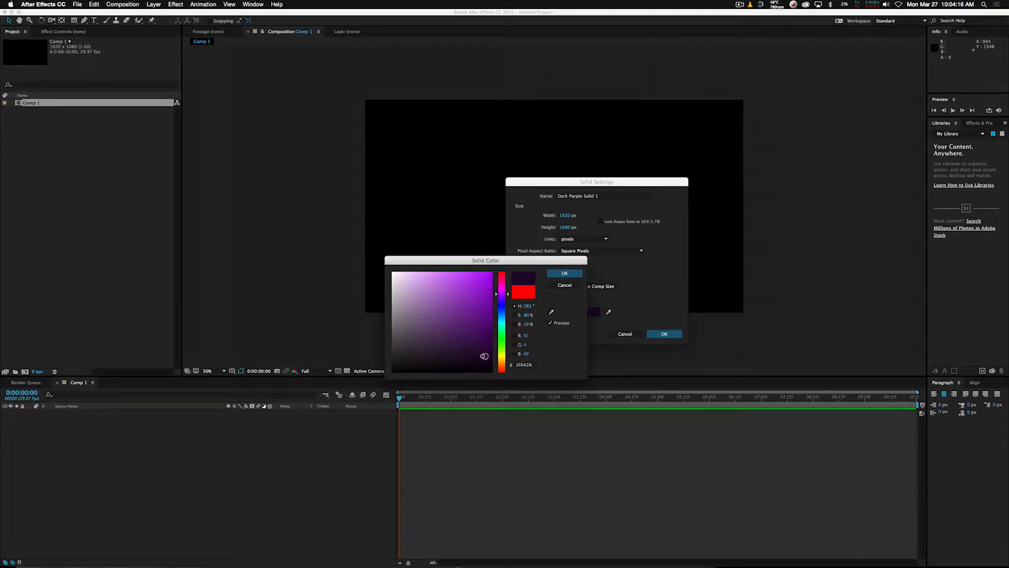
pyautogui.click(504, 320)
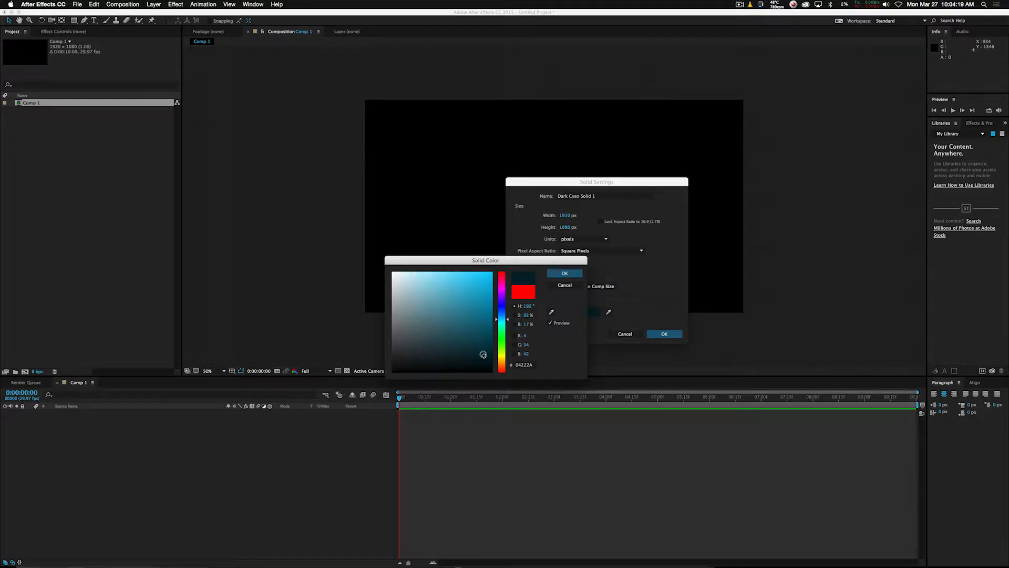
pyautogui.click(483, 360)
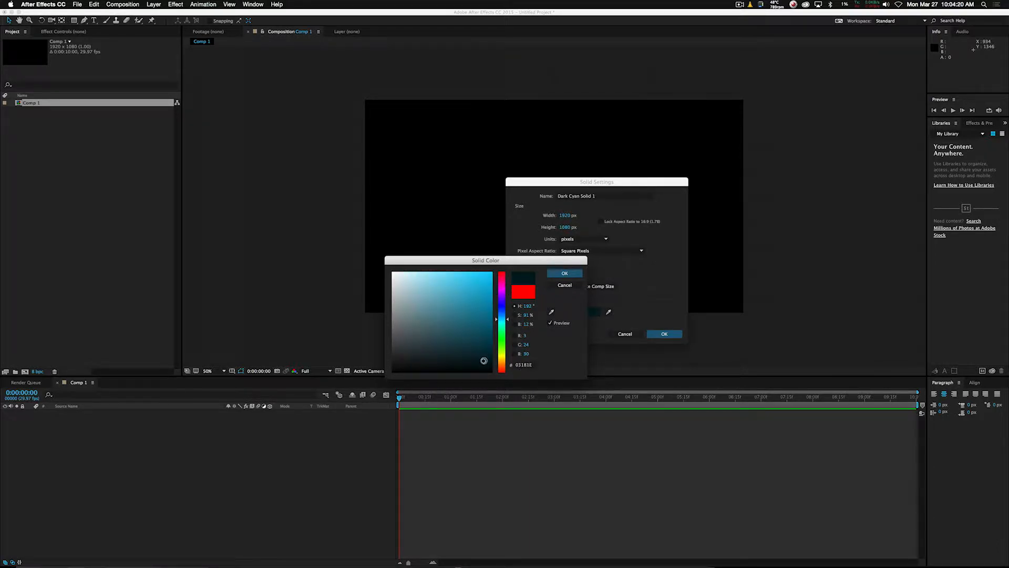
pyautogui.click(564, 273)
pyautogui.click(664, 333)
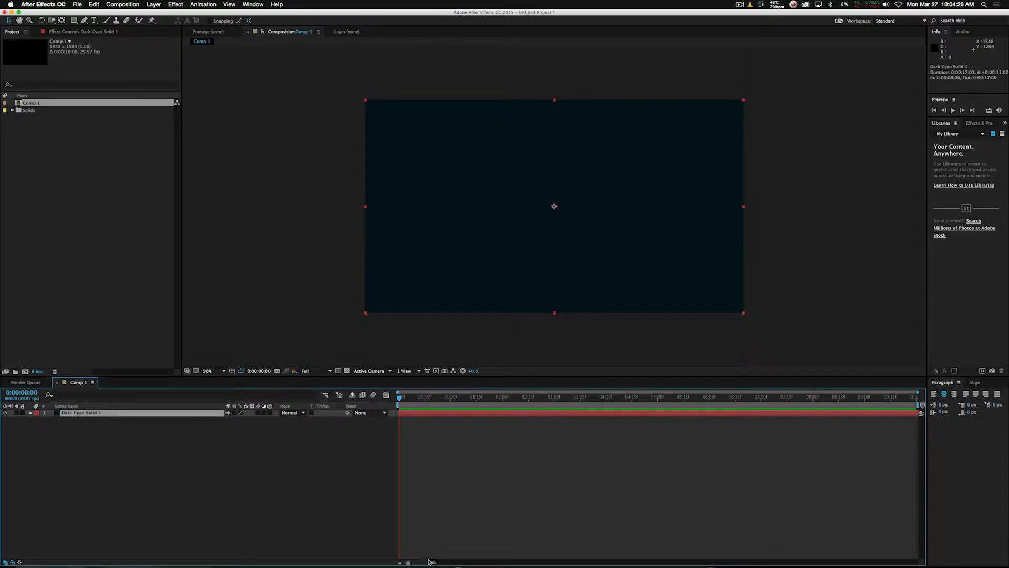
pyautogui.click(457, 477)
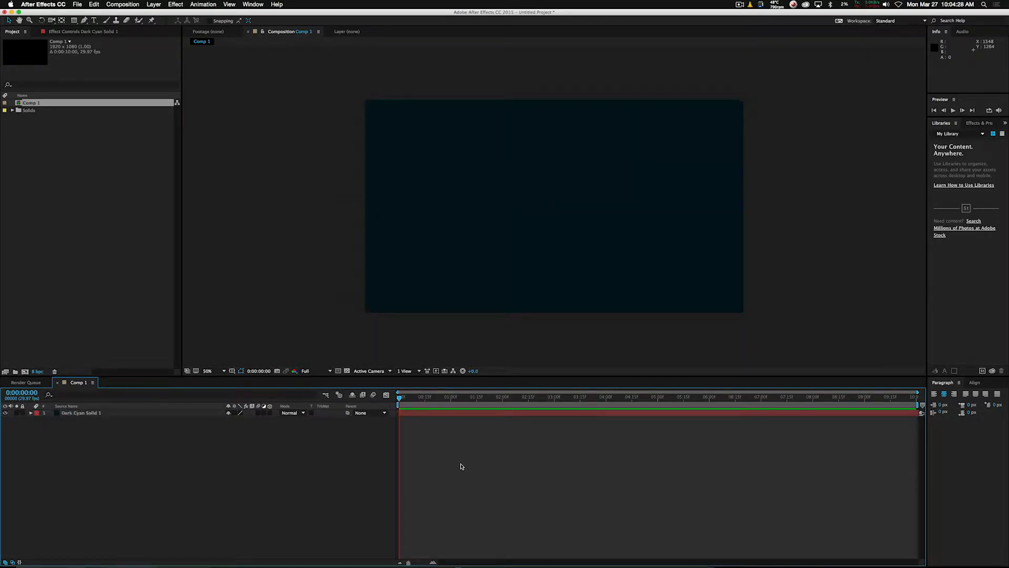
pyautogui.click(22, 413)
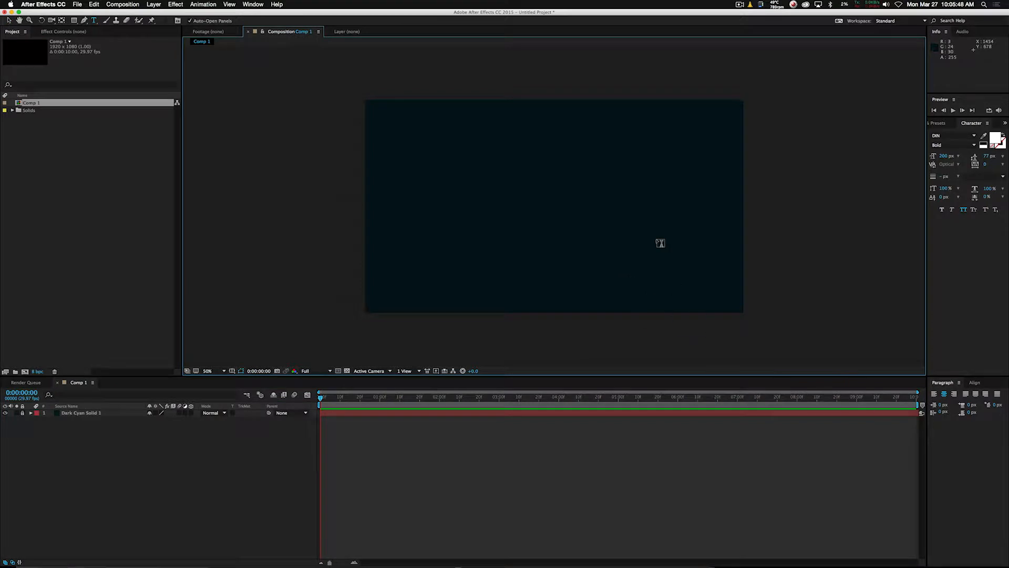
# Add a left-aligned text layer reading "Production" in the upper part of the frame and extend it to the composition's end
pyautogui.click(935, 395)
pyautogui.click(444, 181)
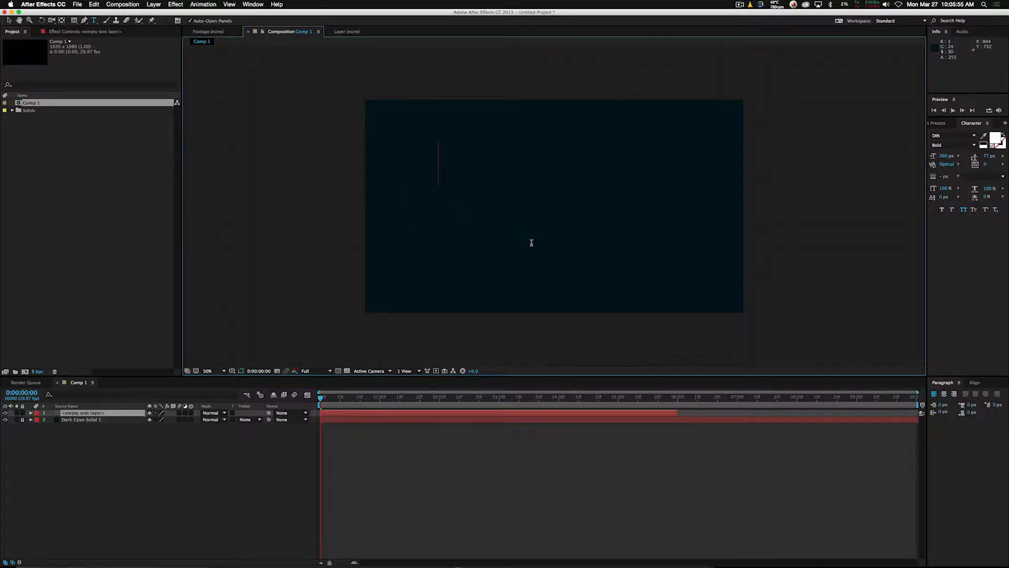
pyautogui.write('Production')
pyautogui.press('KP_Enter')
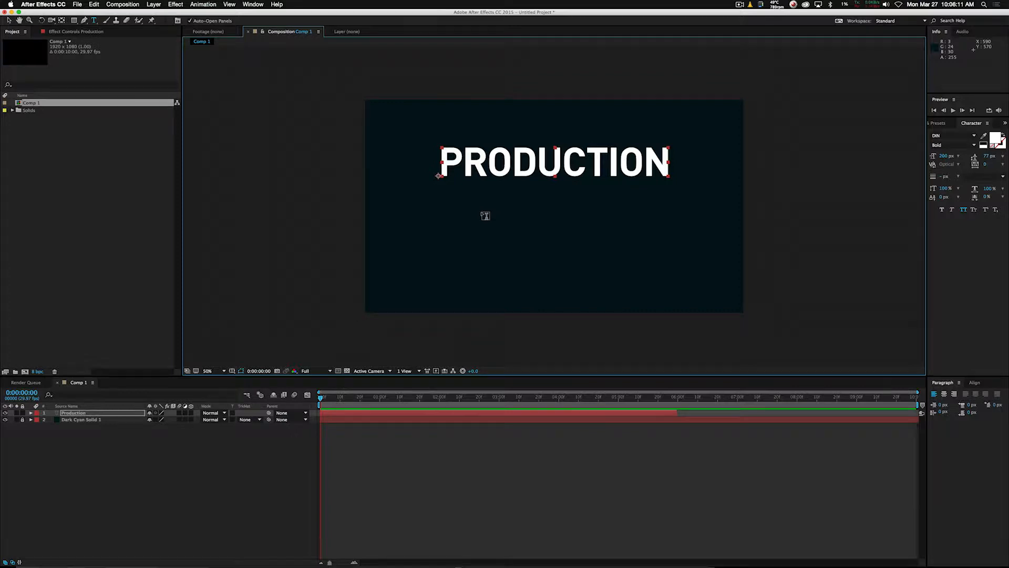
pyautogui.click(680, 415)
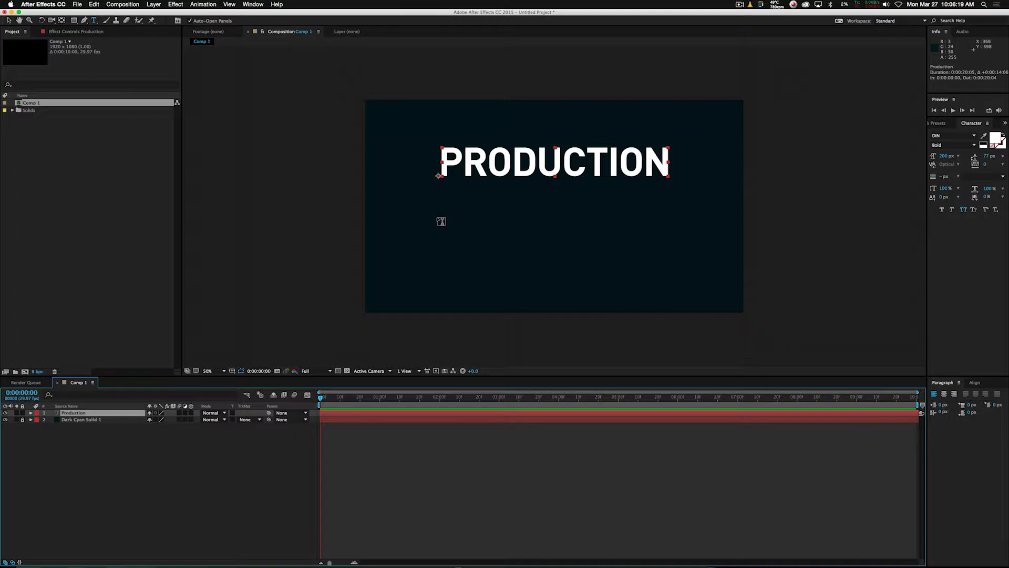
# Add a second text layer reading "Pro-TIPS" below the first and move both text layers down about 146 px
pyautogui.click(444, 223)
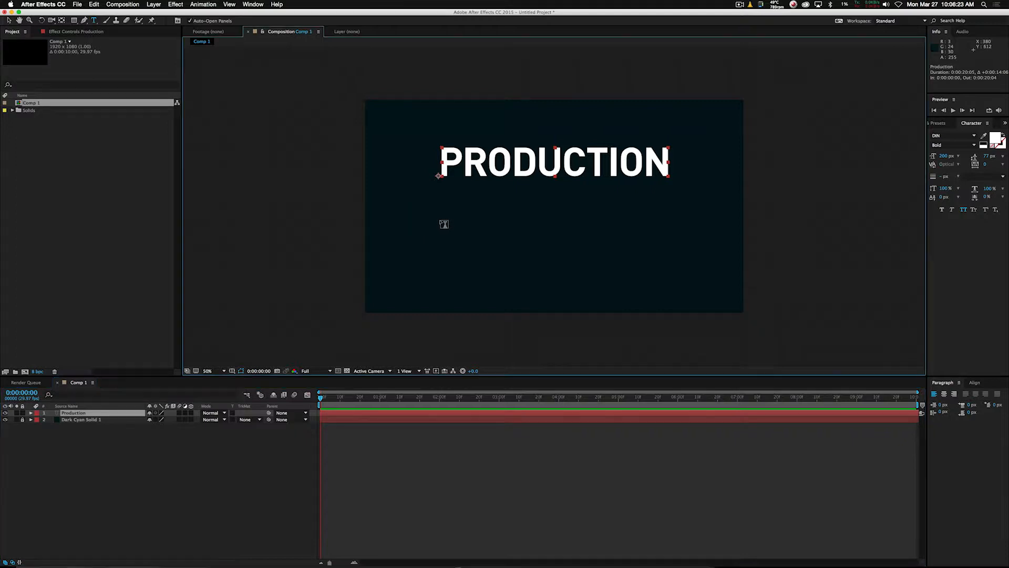
pyautogui.write('Pro-TIPS')
pyautogui.press('Escape')
pyautogui.press('v')
pyautogui.keyDown('shift'); pyautogui.click(475, 169); pyautogui.keyUp('shift')
pyautogui.moveTo(475, 169); pyautogui.dragTo(470, 196)
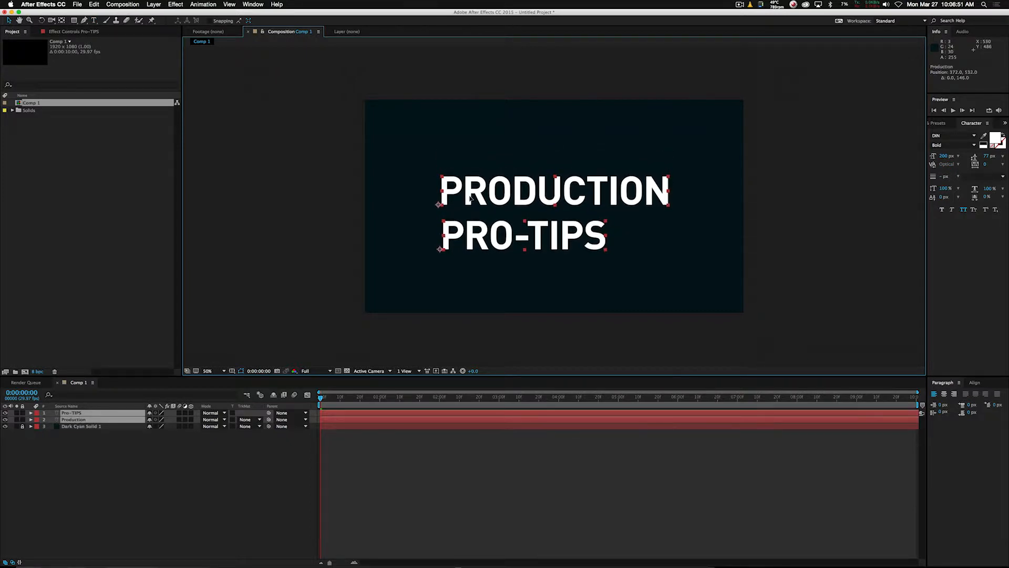
# Align the left edges of the Production and Pro-TIPS text layers to each other
pyautogui.click(484, 331)
pyautogui.click(478, 224)
pyautogui.keyDown('shift'); pyautogui.click(657, 190); pyautogui.keyUp('shift')
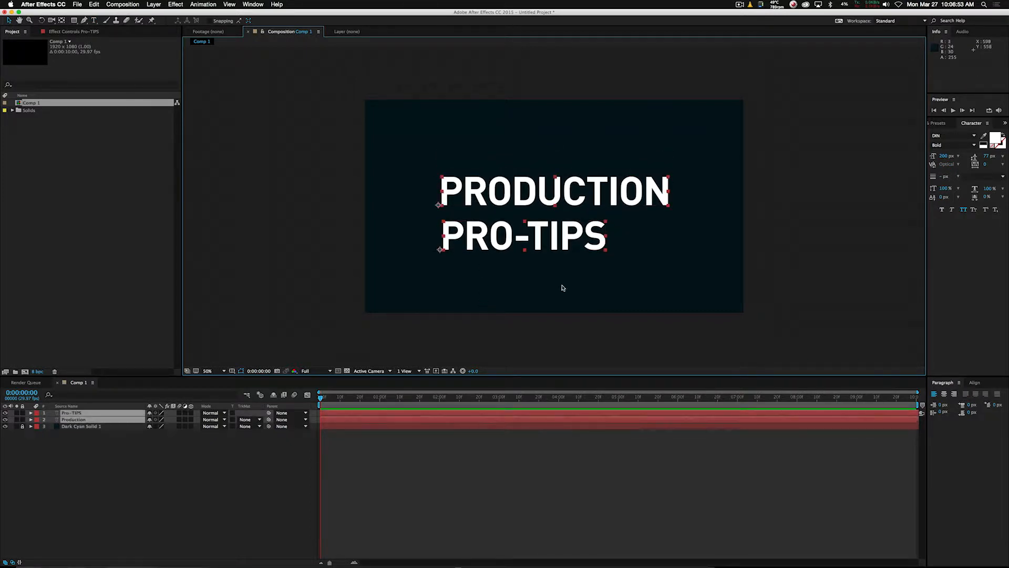
pyautogui.click(975, 382)
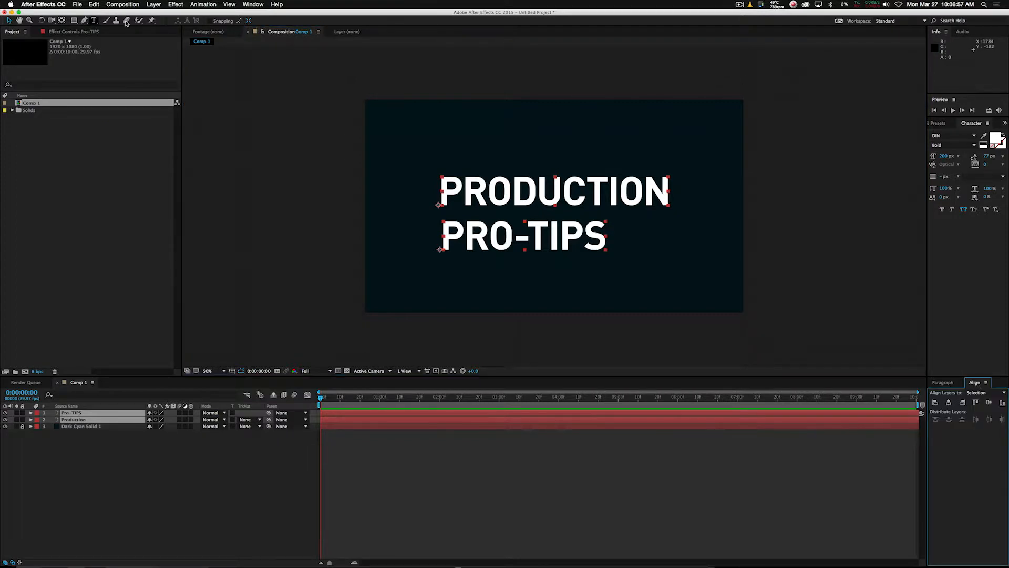
pyautogui.click(251, 5)
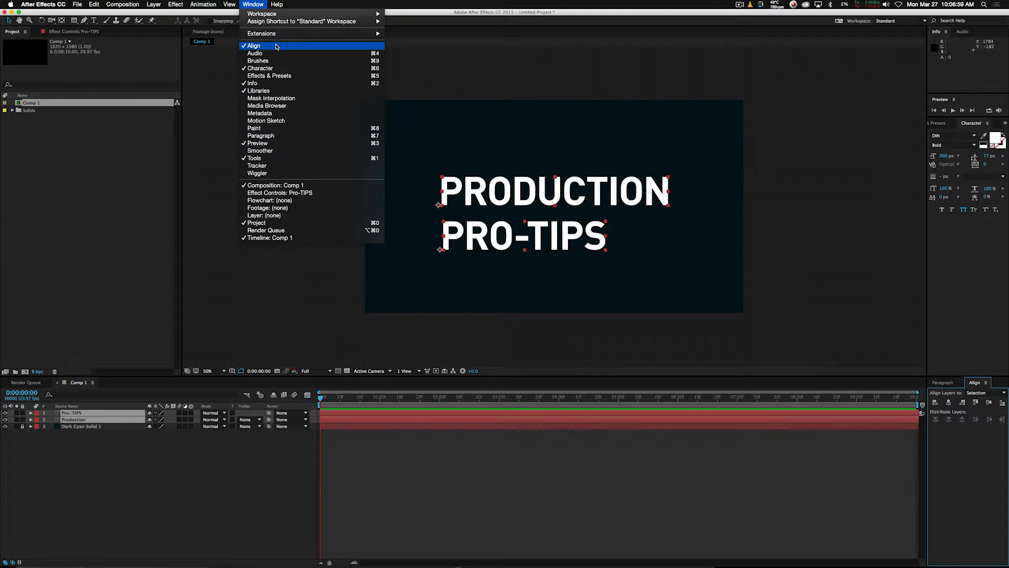
pyautogui.click(941, 4)
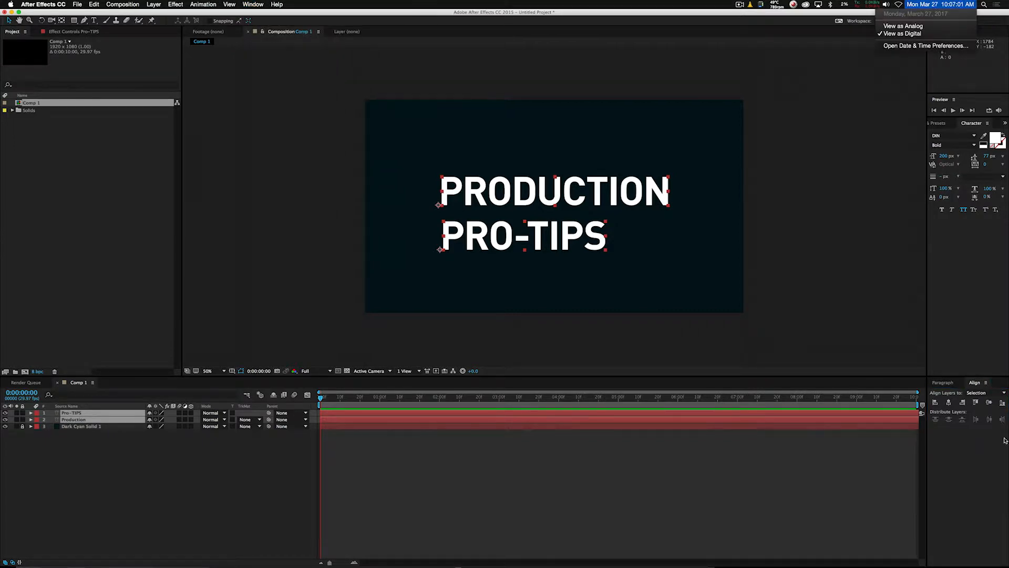
pyautogui.click(959, 445)
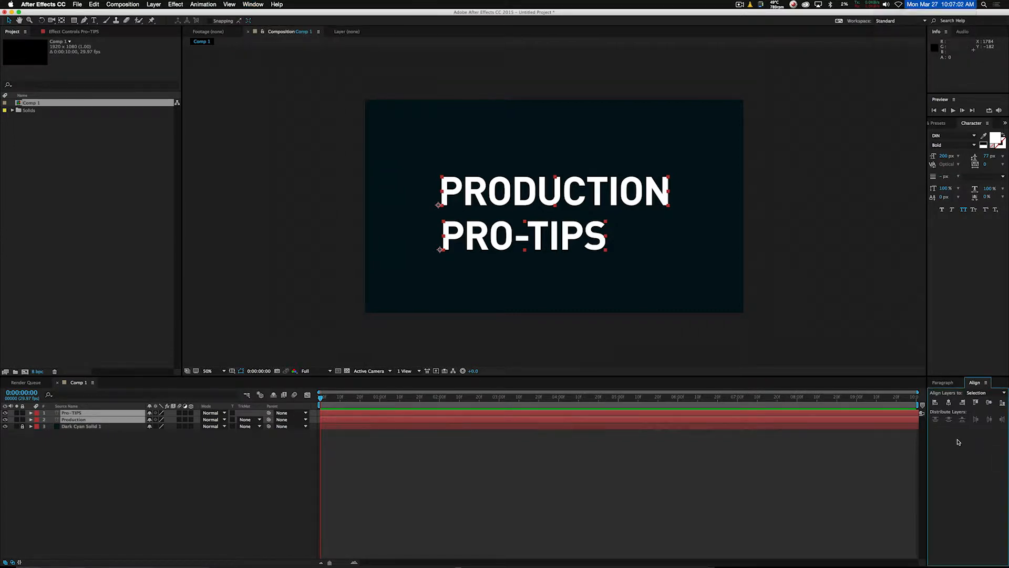
pyautogui.click(935, 403)
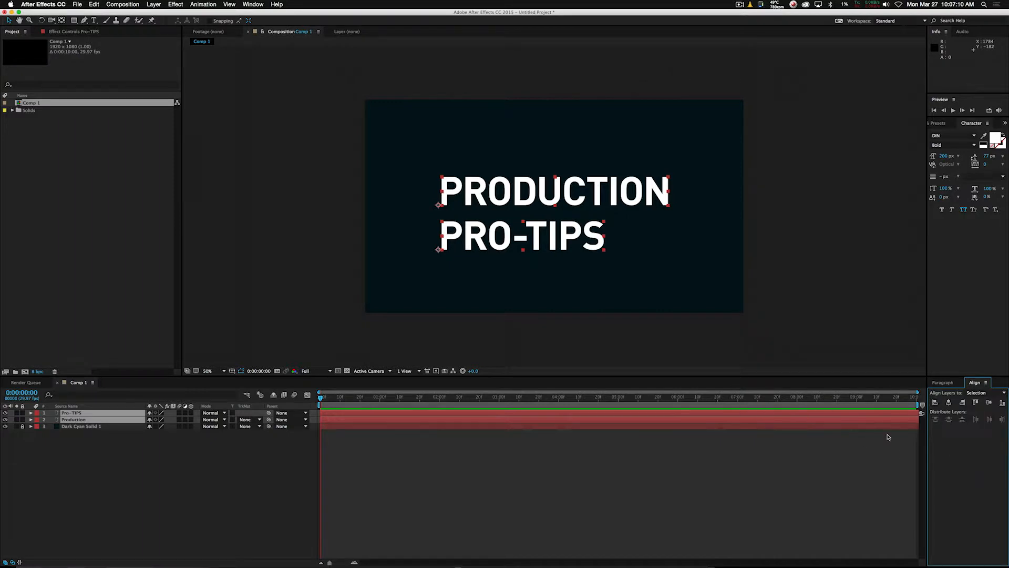
pyautogui.click(692, 479)
# Draw a rectangular mask around the letters "PRO" on the Production text layer
pyautogui.click(560, 201)
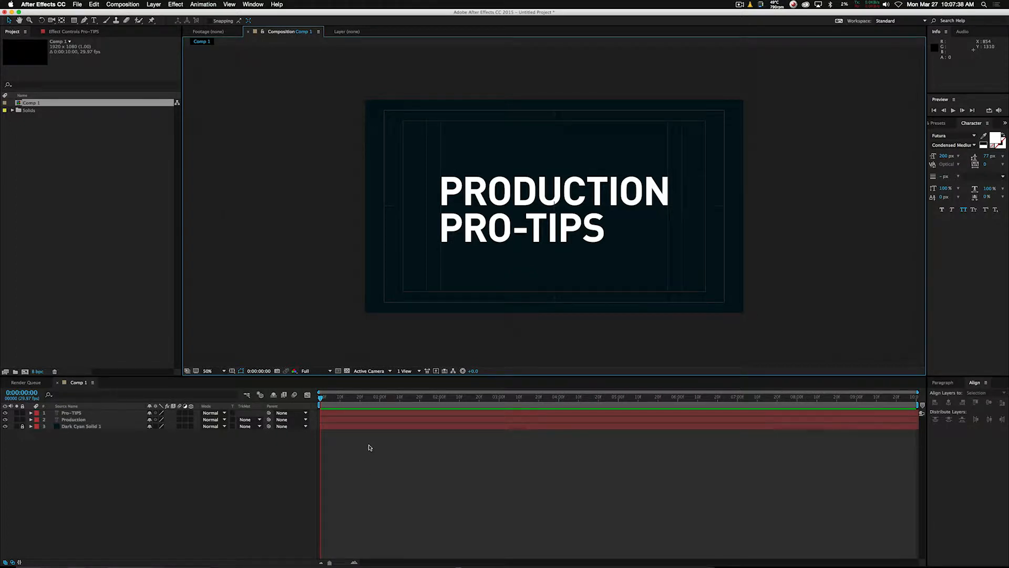
pyautogui.click(446, 174)
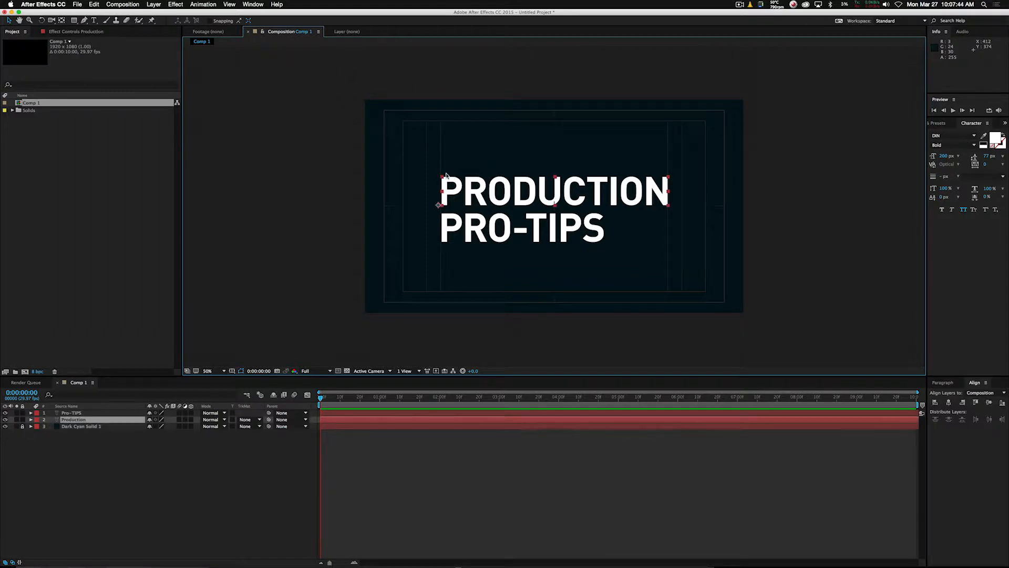
pyautogui.press('q')
pyautogui.moveTo(431, 168); pyautogui.dragTo(513, 209)
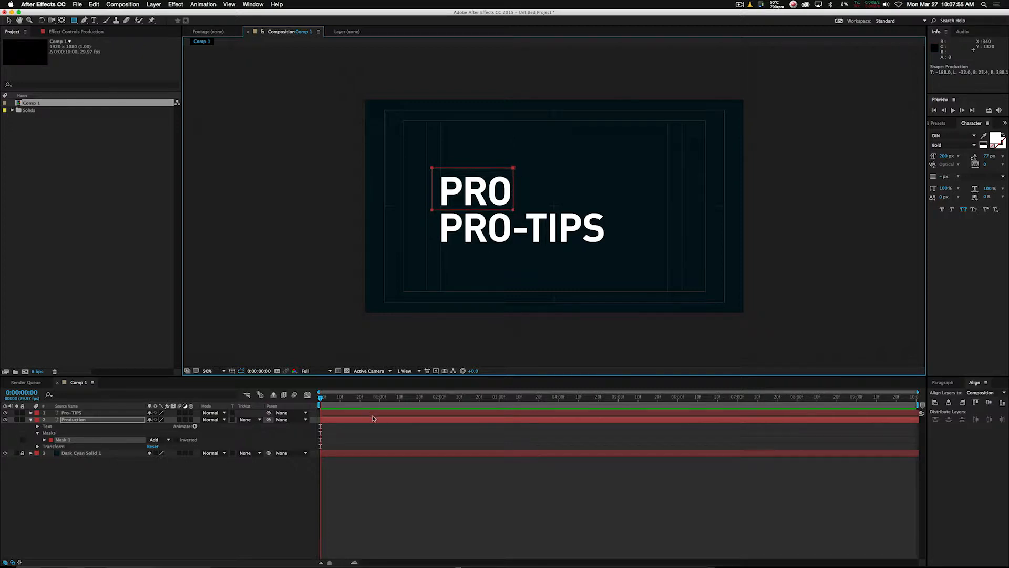
# Duplicate the masked Production layer and invert the mask on the duplicate
pyautogui.click(373, 419)
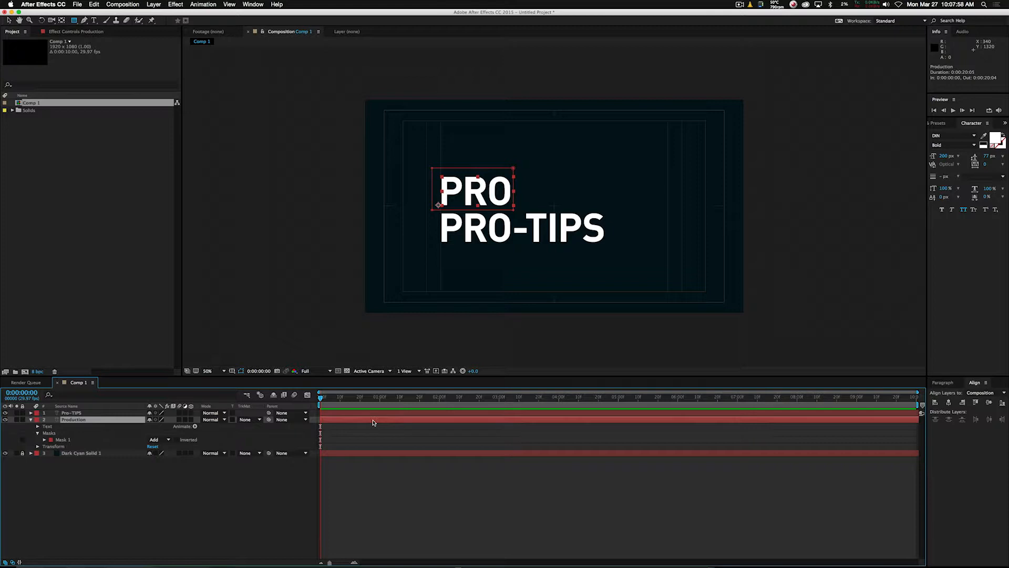
pyautogui.press('super+d')
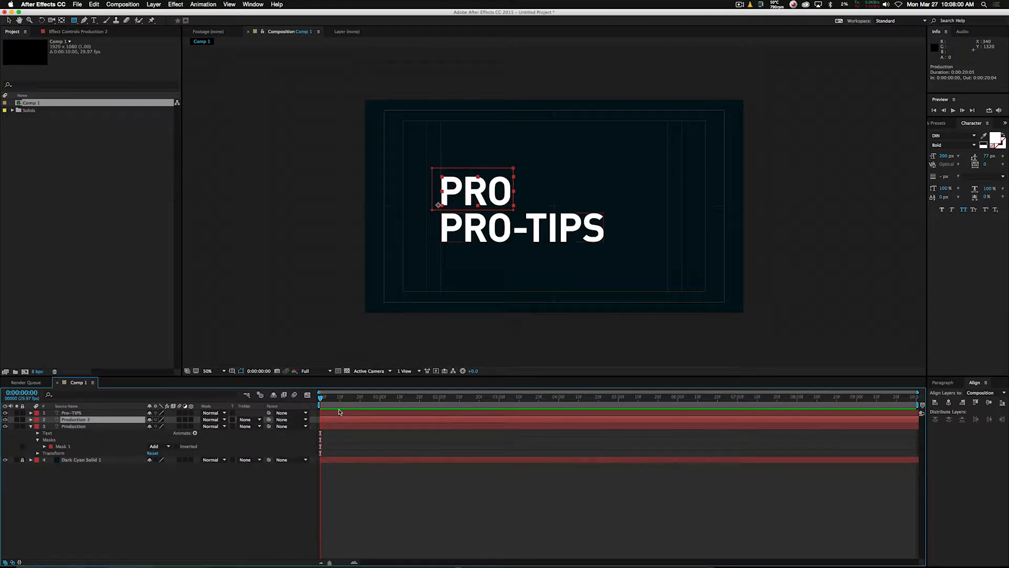
pyautogui.press('m')
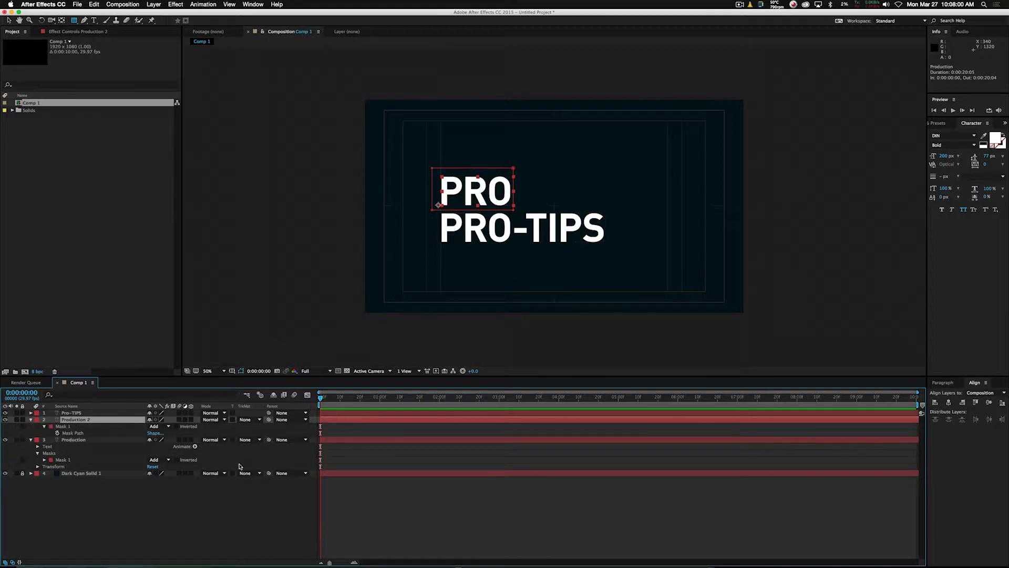
pyautogui.click(170, 426)
pyautogui.click(193, 431)
pyautogui.click(178, 427)
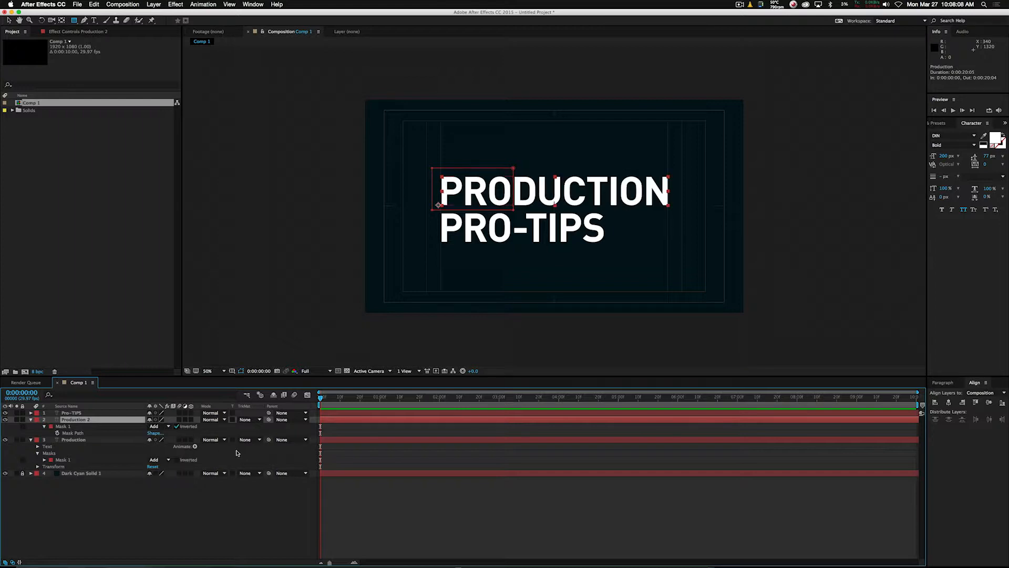
# Rename the duplicate layer with the inverted mask as Duction and the original Production layer as Pro
pyautogui.click(365, 421)
pyautogui.press('Return')
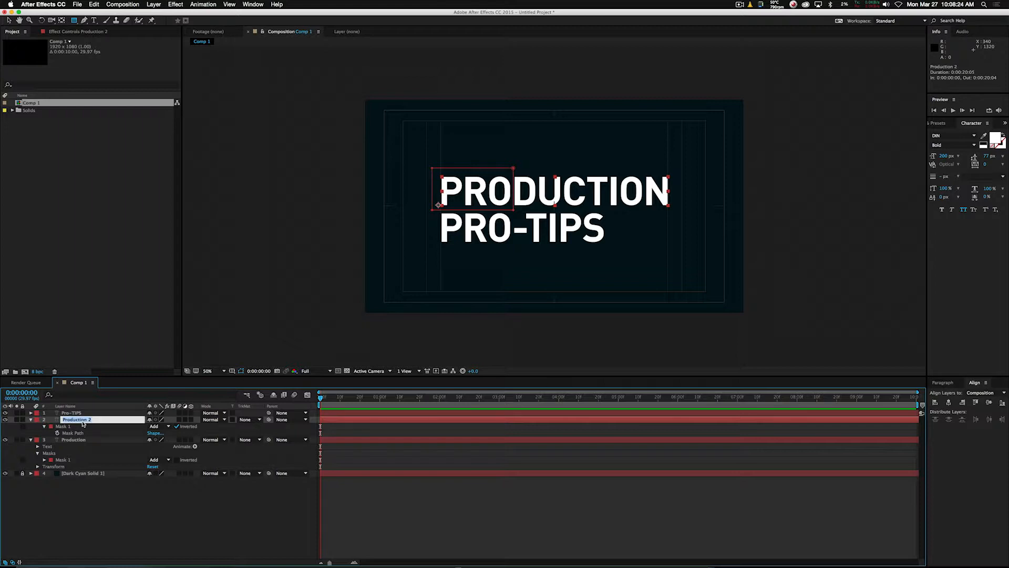
pyautogui.write('Duc')
pyautogui.click(78, 440)
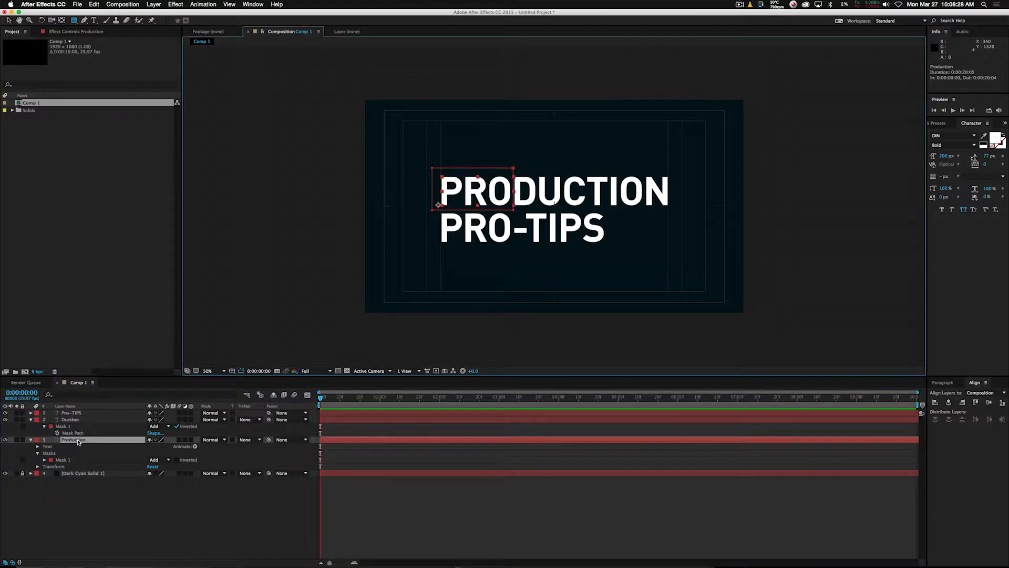
pyautogui.click(78, 442)
pyautogui.press('Return')
pyautogui.write('Pro')
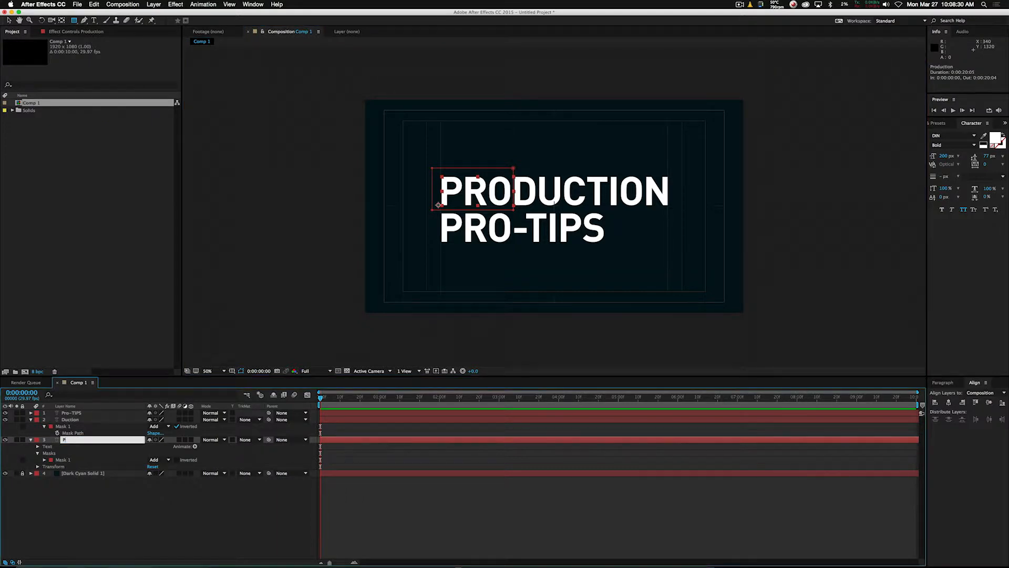
pyautogui.press('Return')
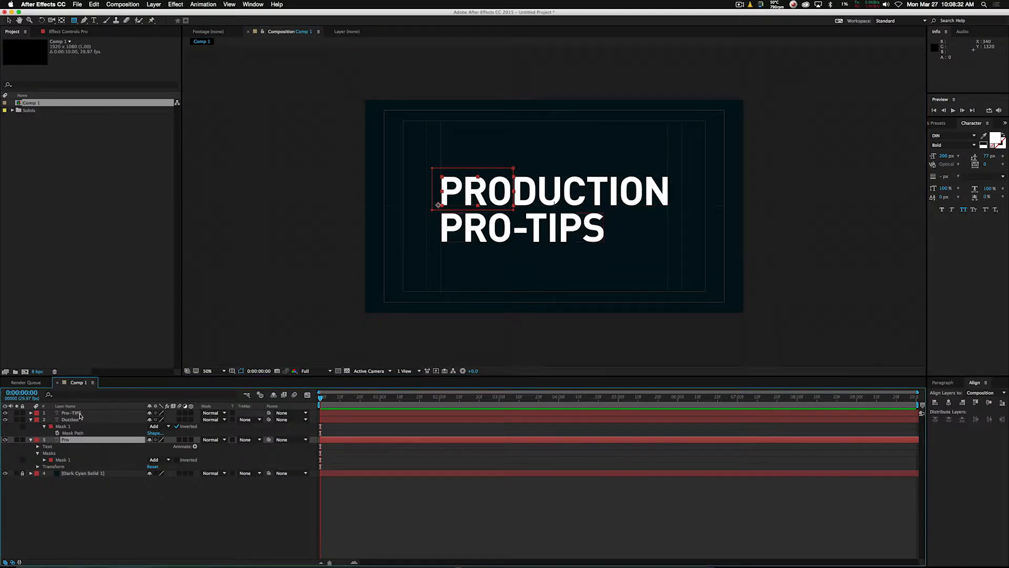
# Set the label color of the Pro-TIPS layer to Blue
pyautogui.click(79, 414)
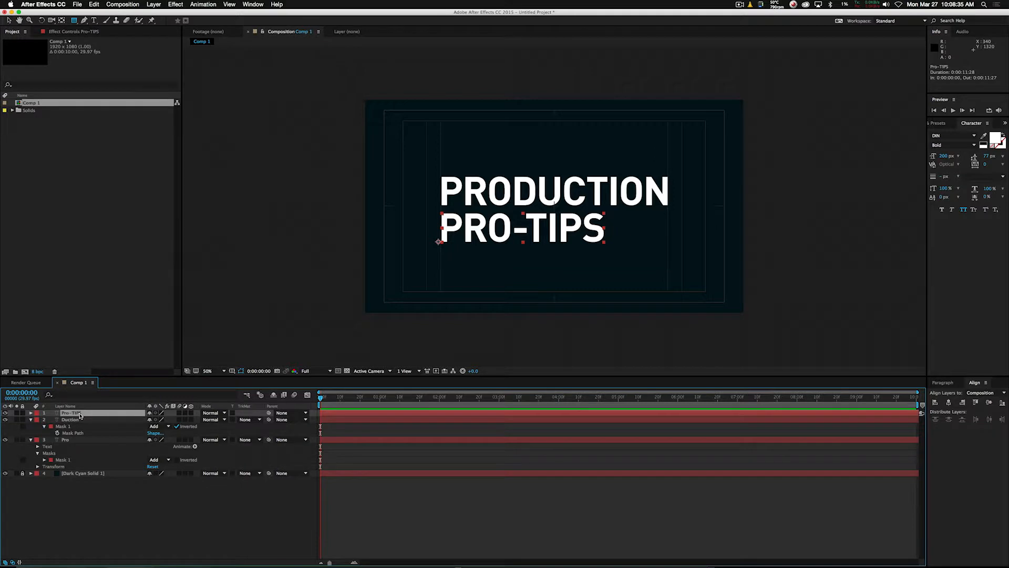
pyautogui.click(37, 413)
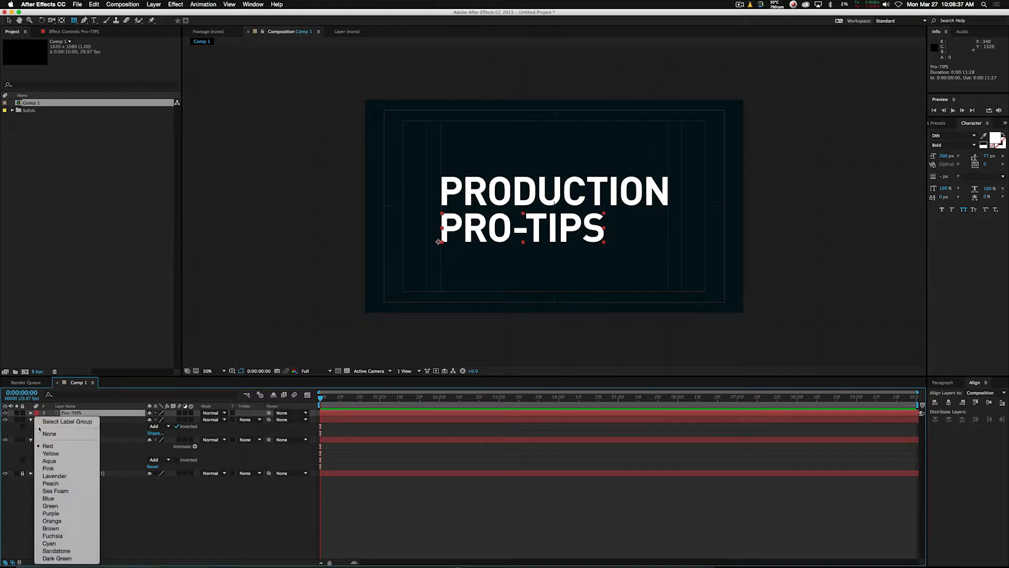
pyautogui.click(51, 498)
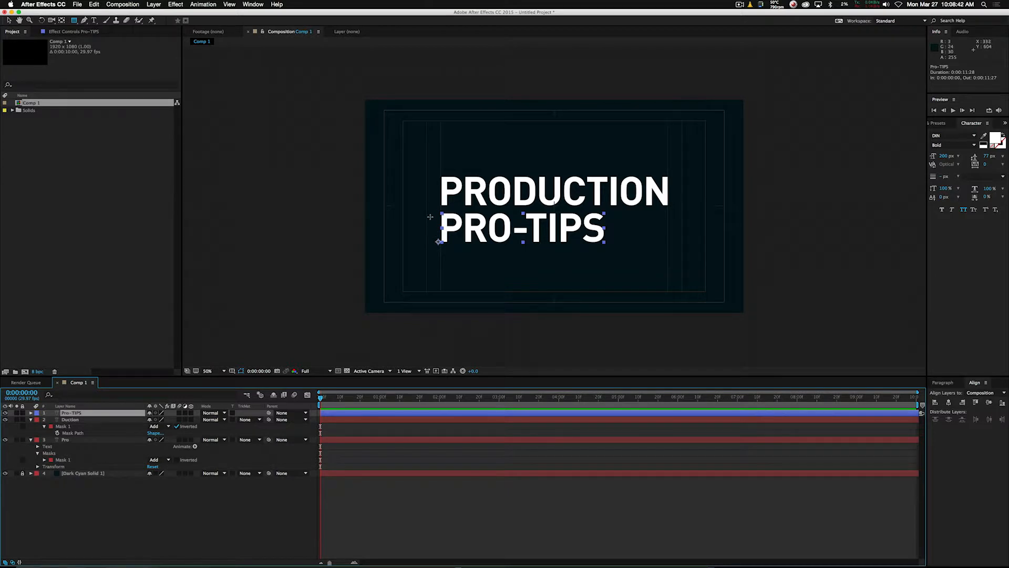
# Draw a rectangular mask around "PRO" on the Pro-TIPS layer, and make a duplicate of the layer with its mask inverted
pyautogui.moveTo(430, 209); pyautogui.dragTo(513, 250)
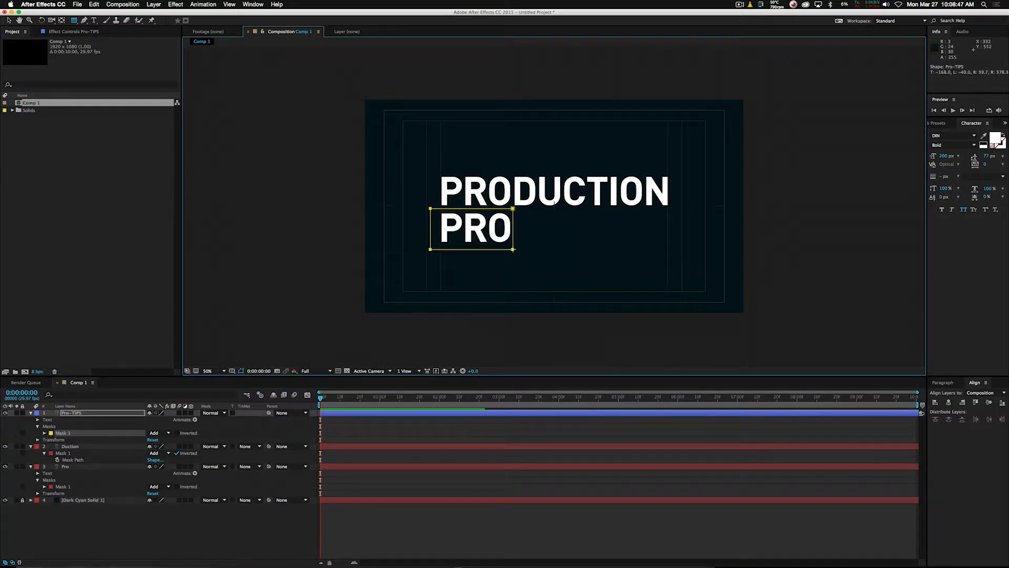
pyautogui.hotkey('ctrl', 'd')
pyautogui.click(177, 420)
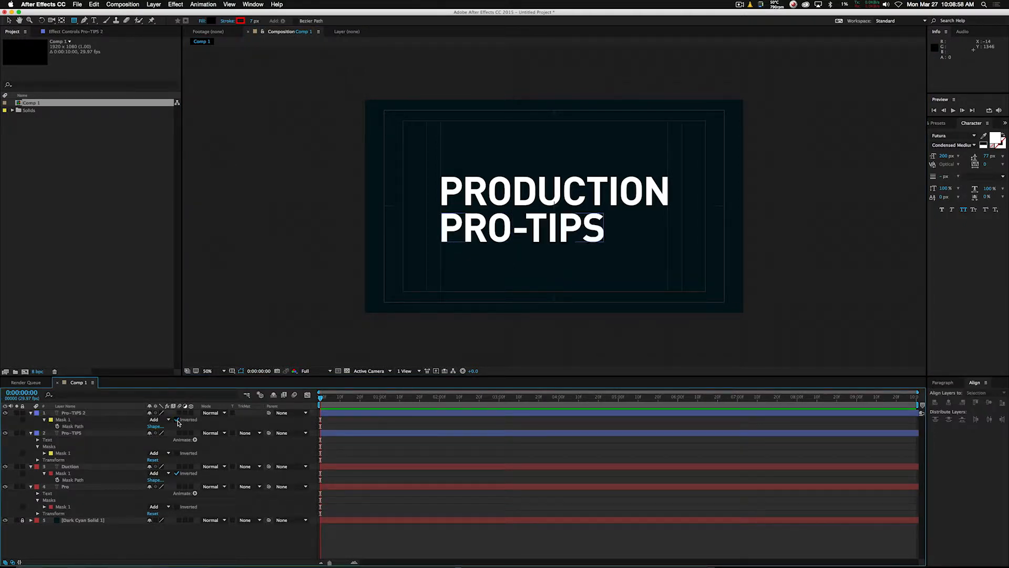
pyautogui.click(392, 433)
pyautogui.click(395, 446)
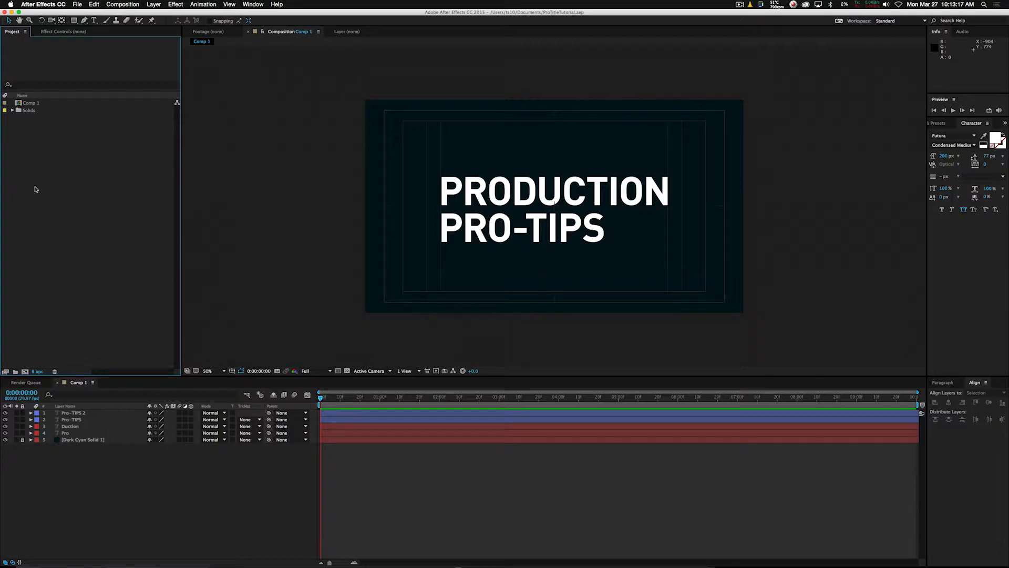
# Import TitleTutorial.ai from the Desktop as Composition - Retain Layer Sizes
pyautogui.doubleClick(35, 189)
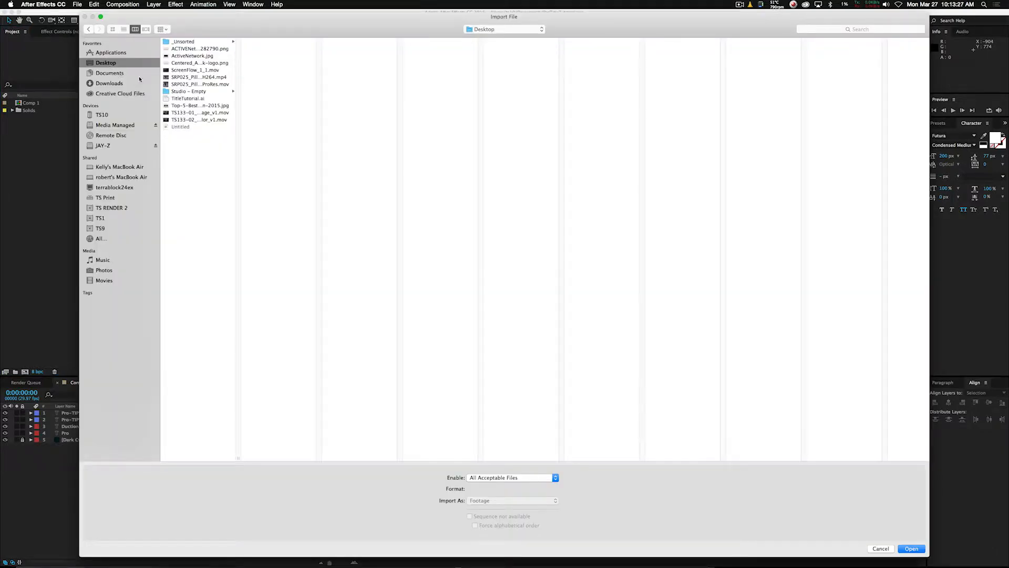
pyautogui.click(190, 99)
pyautogui.click(513, 501)
pyautogui.click(486, 507)
pyautogui.click(523, 500)
pyautogui.click(525, 508)
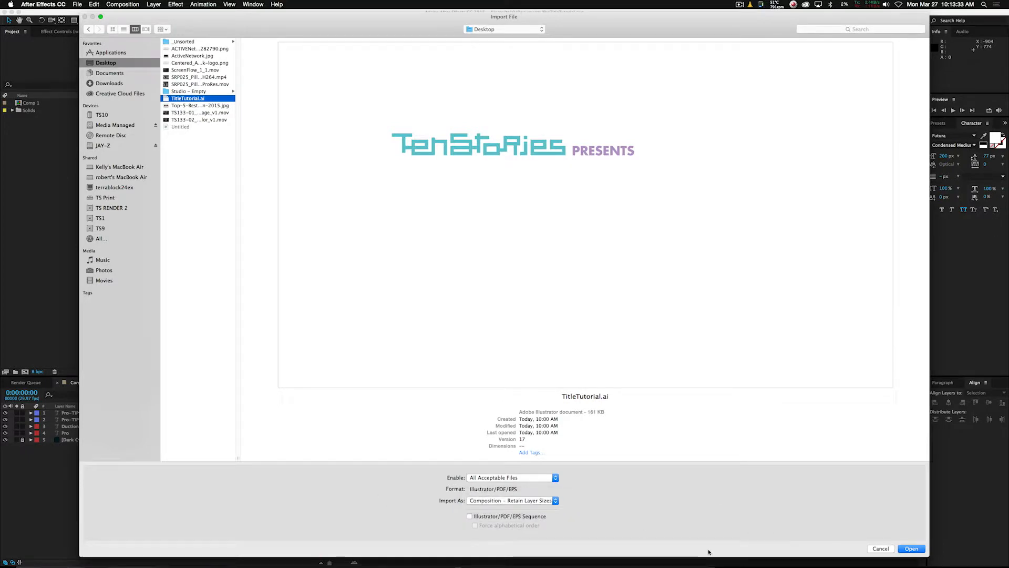
pyautogui.click(905, 550)
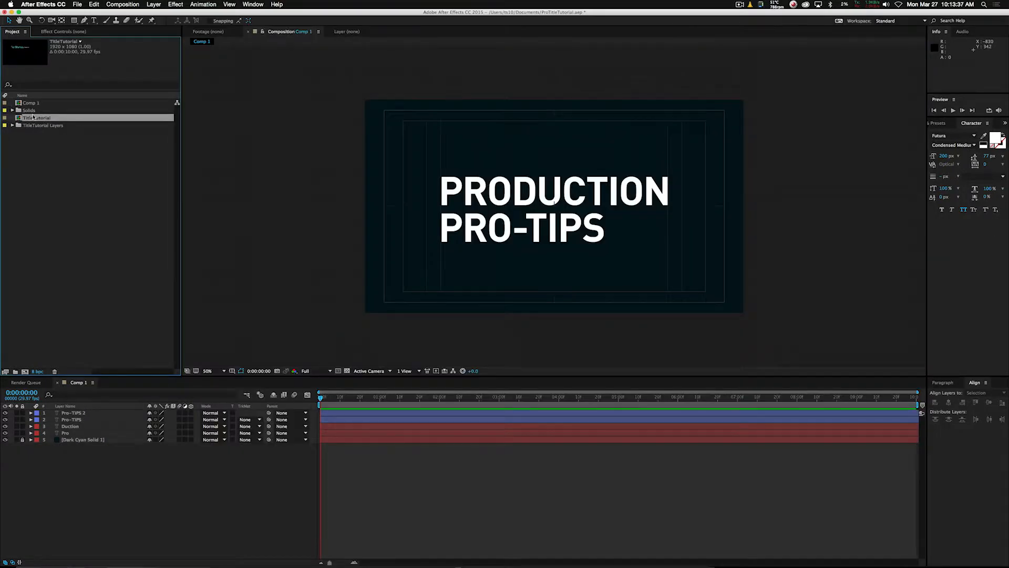
# Copy both logo layers from the TitleTutorial composition into Comp 1
pyautogui.doubleClick(42, 119)
pyautogui.moveTo(412, 129); pyautogui.dragTo(642, 200)
pyautogui.press('super+c')
pyautogui.click(78, 382)
pyautogui.press('super+v')
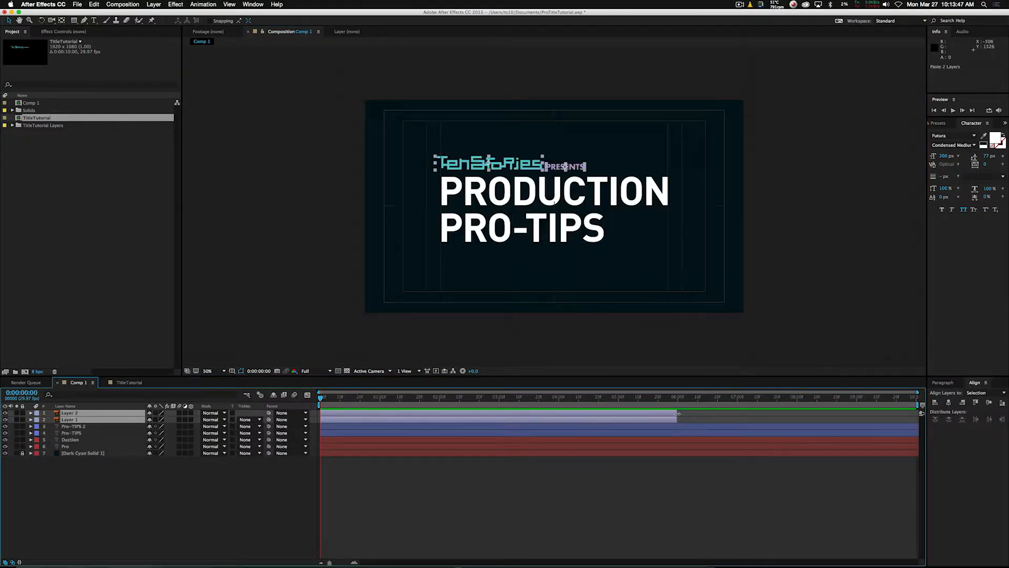
# Extend both pasted logo layers to the end of the timeline and shift them right to the title's left edge
pyautogui.moveTo(677, 416); pyautogui.dragTo(919, 414)
pyautogui.click(415, 139)
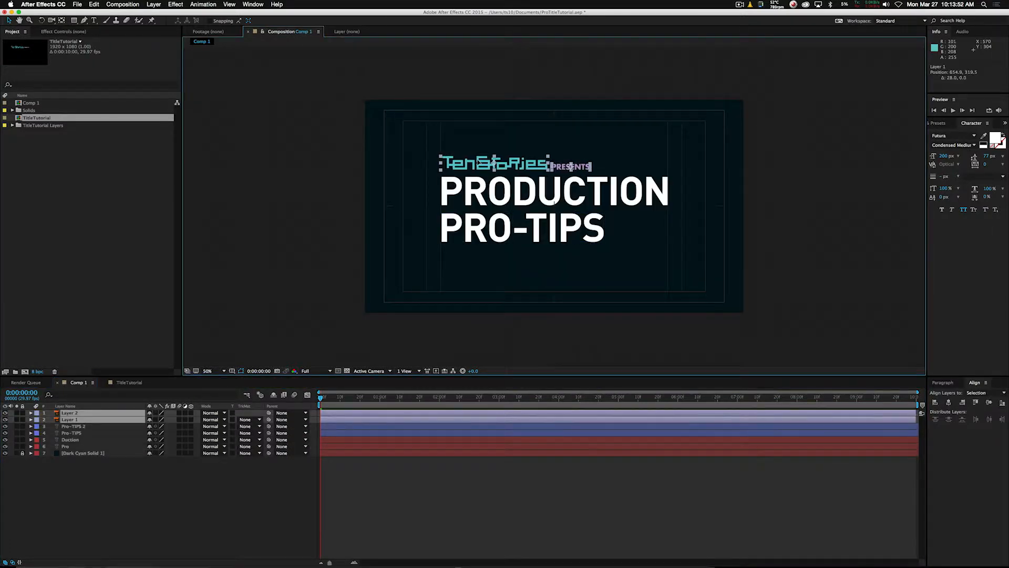
# Select the four Production and Pro-TIPS text layers and nudge them down to widen the gap below the logo line
pyautogui.scroll(2, 527, 201)
pyautogui.scroll(-2, 545, 215)
pyautogui.moveTo(451, 288); pyautogui.dragTo(572, 196)
pyautogui.hotkey('shift', 'Down')
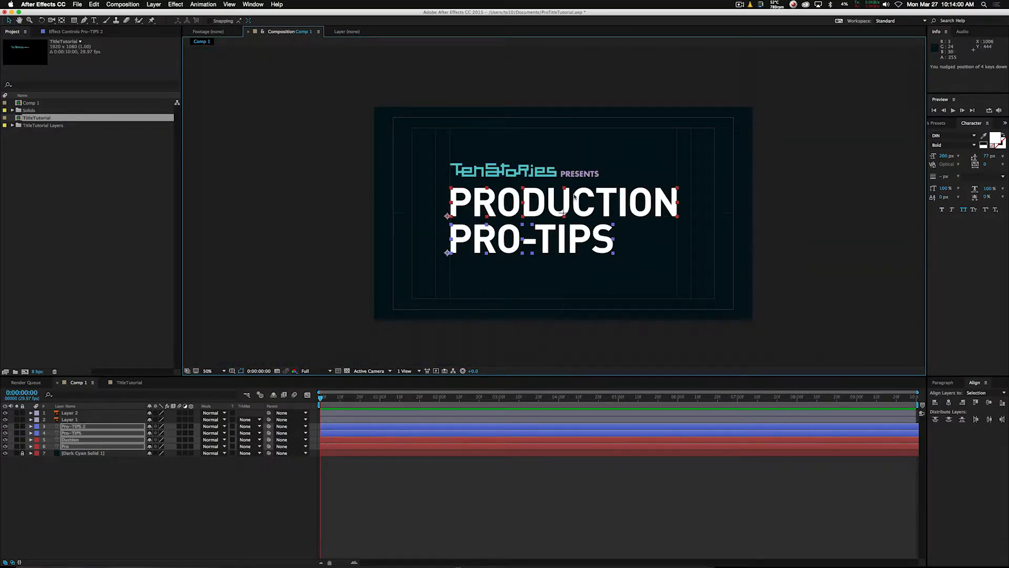
pyautogui.click(610, 299)
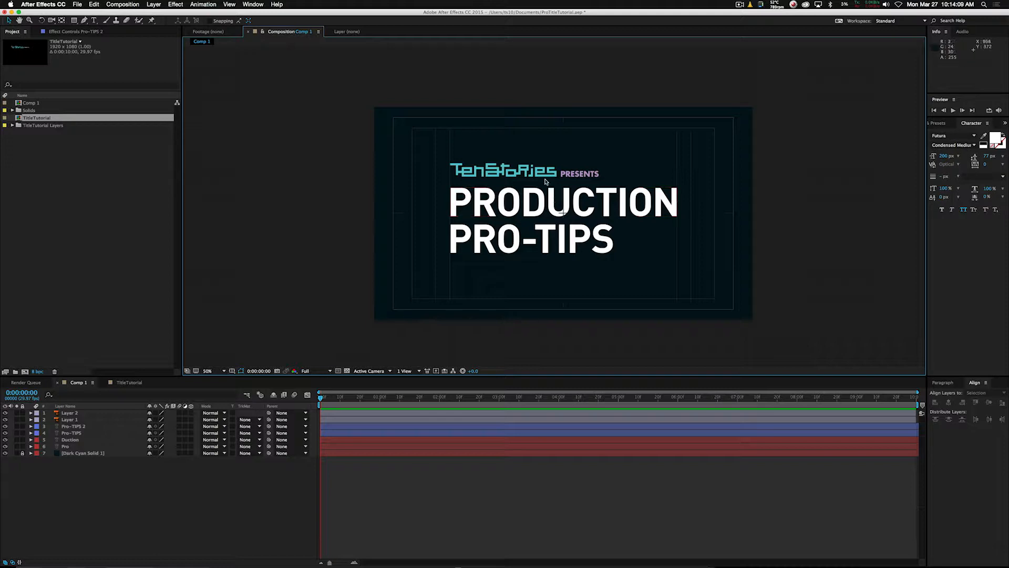
pyautogui.click(503, 173)
pyautogui.click(572, 176)
pyautogui.click(533, 200)
# Create a 1920 × 1080 px dark cyan solid above all layers and give it a Yellow label
pyautogui.press('super+shift+a')
pyautogui.press('super+y')
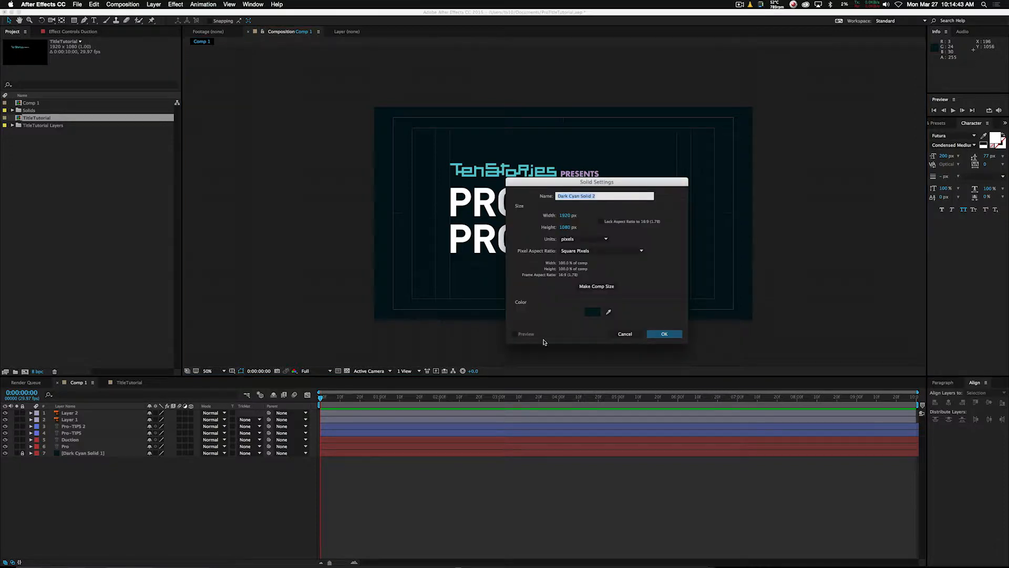
pyautogui.press('Return')
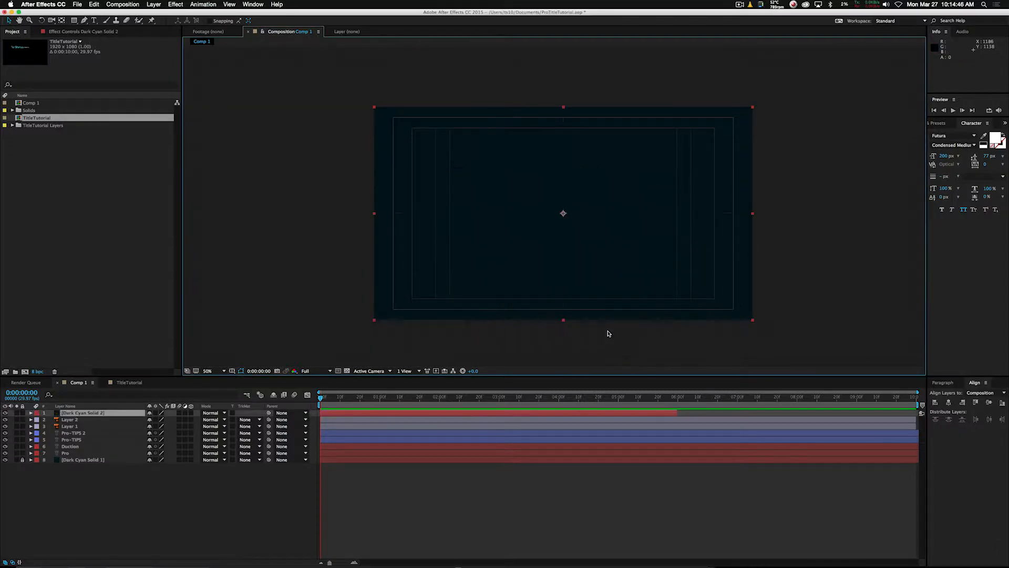
pyautogui.click(36, 413)
pyautogui.click(58, 446)
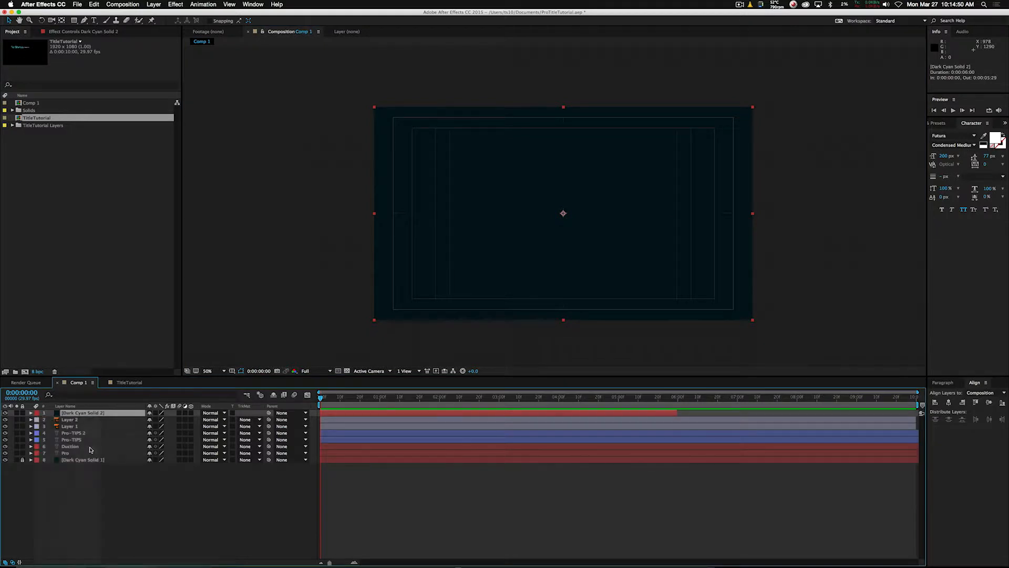
# Extend the new solid to the end of the timeline and move it straight down by 368 px, below the TenStories Presents line
pyautogui.moveTo(678, 413); pyautogui.dragTo(1008, 413)
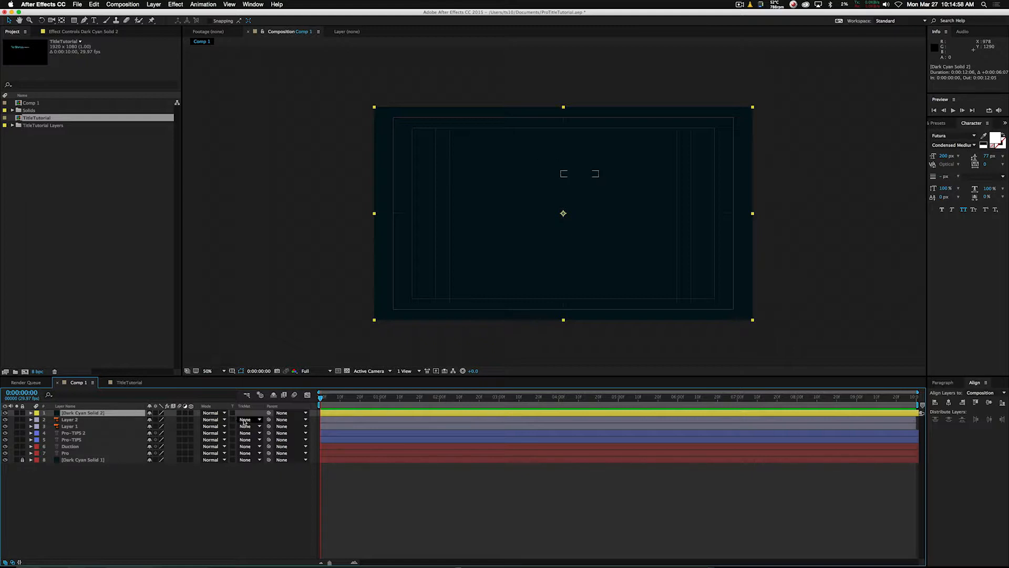
pyautogui.moveTo(450, 159); pyautogui.dragTo(451, 232)
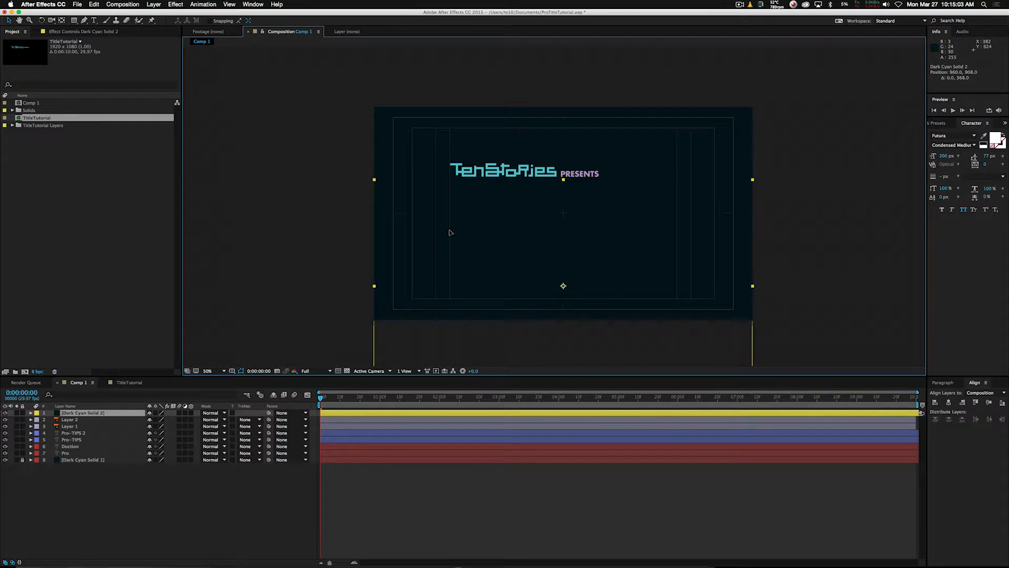
# Rename Layer 2 as Presents and Layer 1 as Tenstories
pyautogui.click(69, 419)
pyautogui.press('Return')
pyautogui.write('Pr')
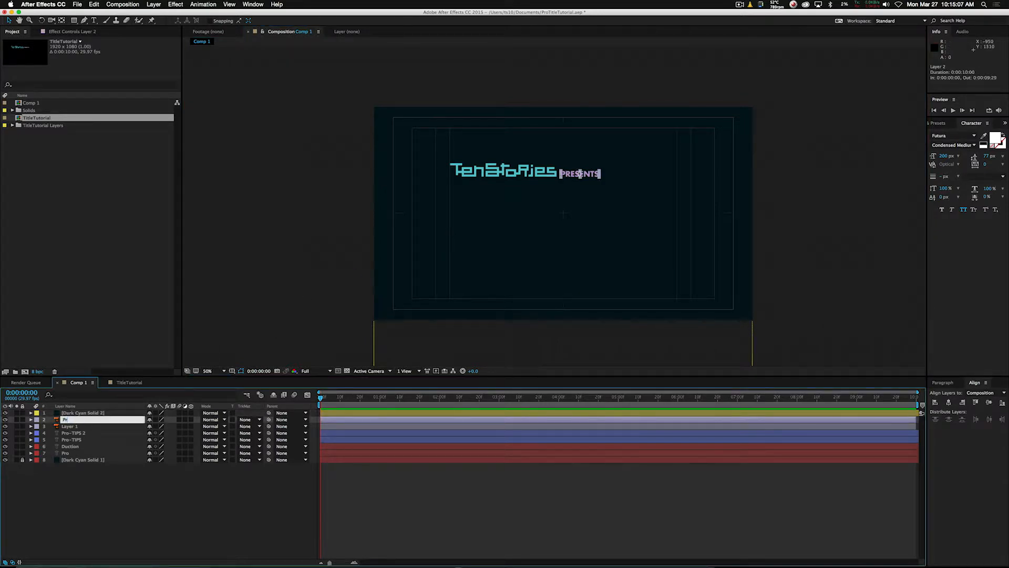
pyautogui.write('esents')
pyautogui.press('Return')
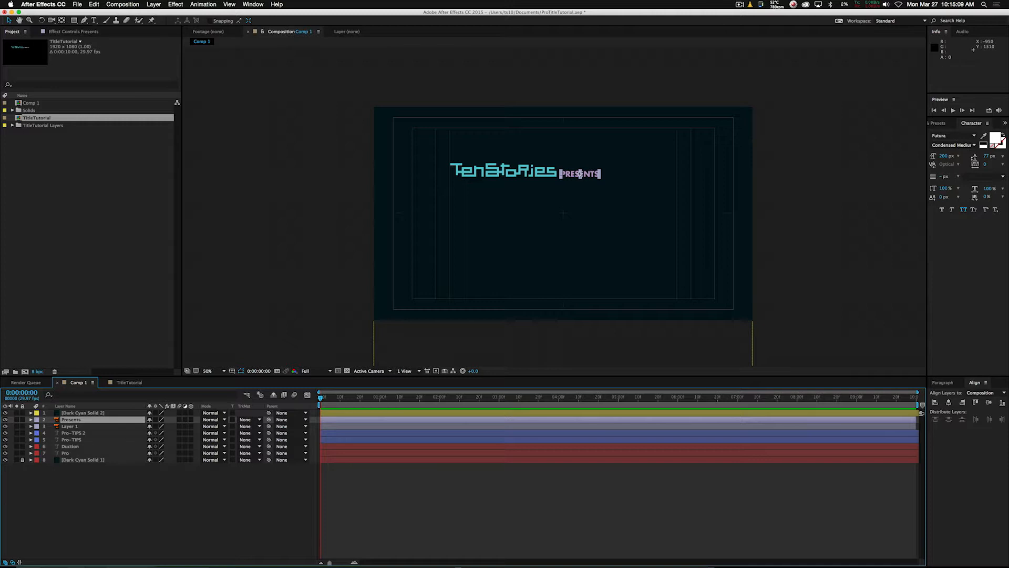
pyautogui.click(76, 426)
pyautogui.press('Return')
pyautogui.write('Tens')
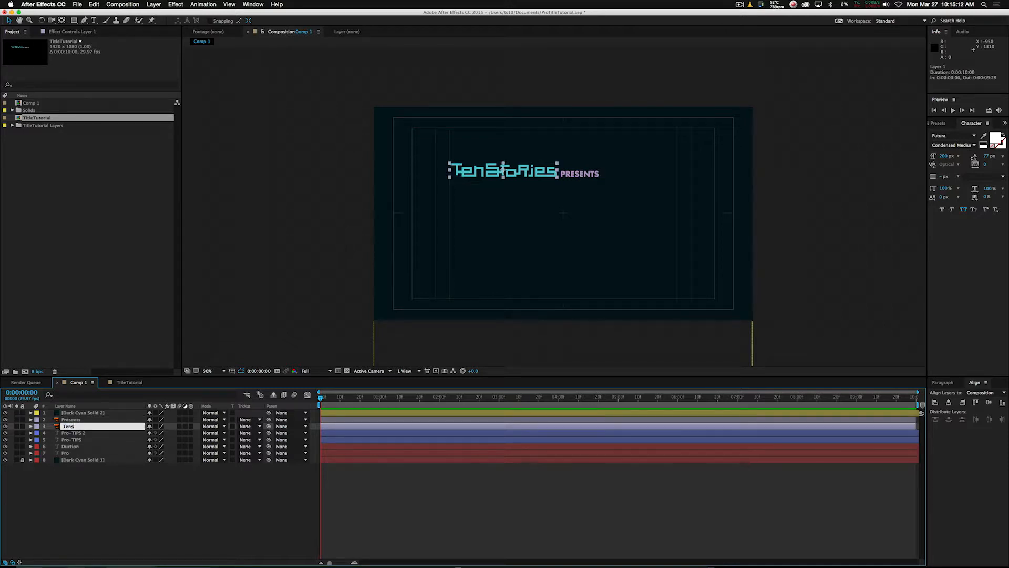
pyautogui.write('tories')
pyautogui.press('Return')
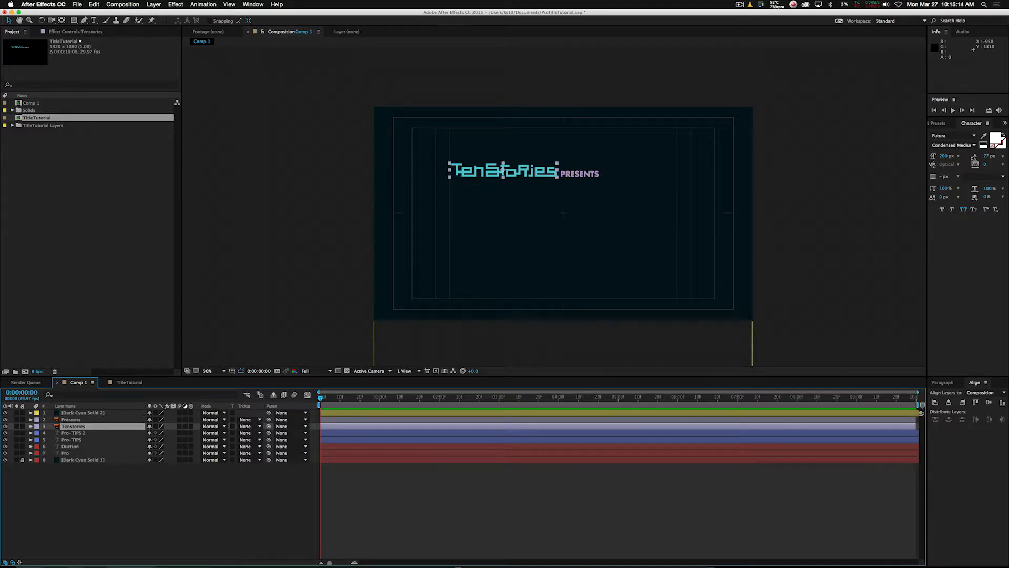
# Change the color of the yellow-labelled solid to the brighter cyan 25849C
pyautogui.click(83, 413)
pyautogui.click(578, 176)
pyautogui.click(579, 175)
pyautogui.click(521, 270)
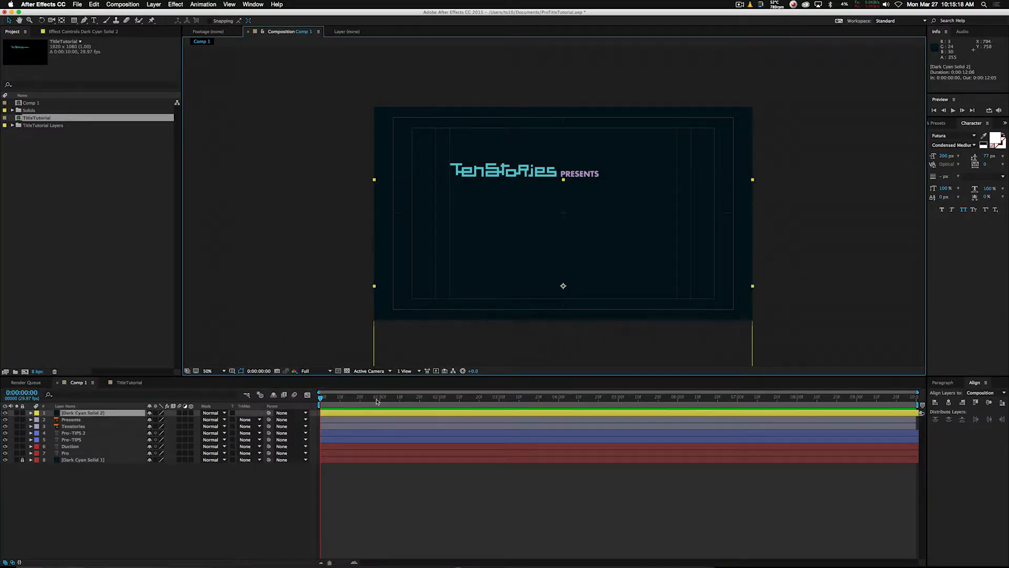
pyautogui.press('super+shift+y')
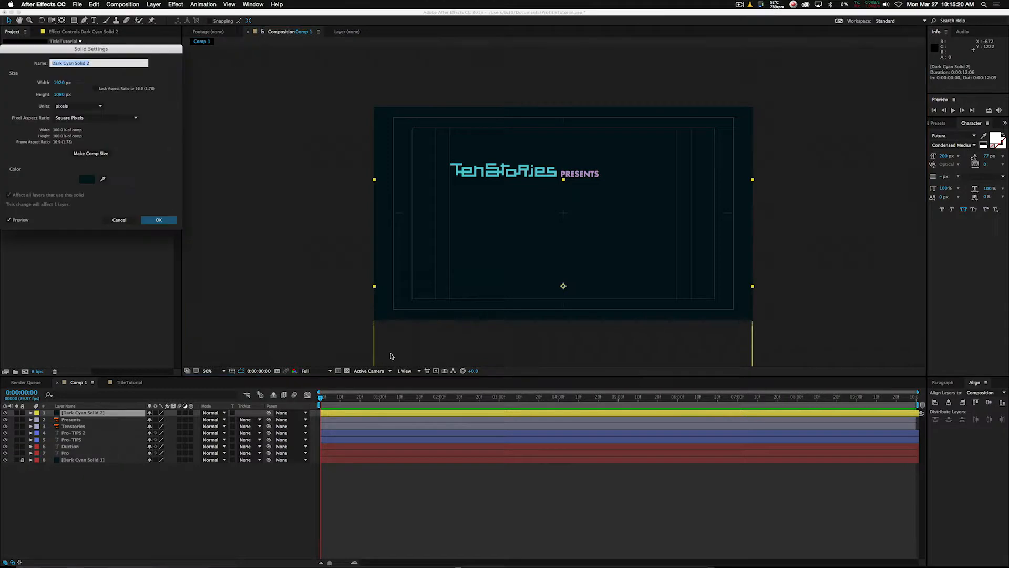
pyautogui.moveTo(83, 55); pyautogui.dragTo(541, 177)
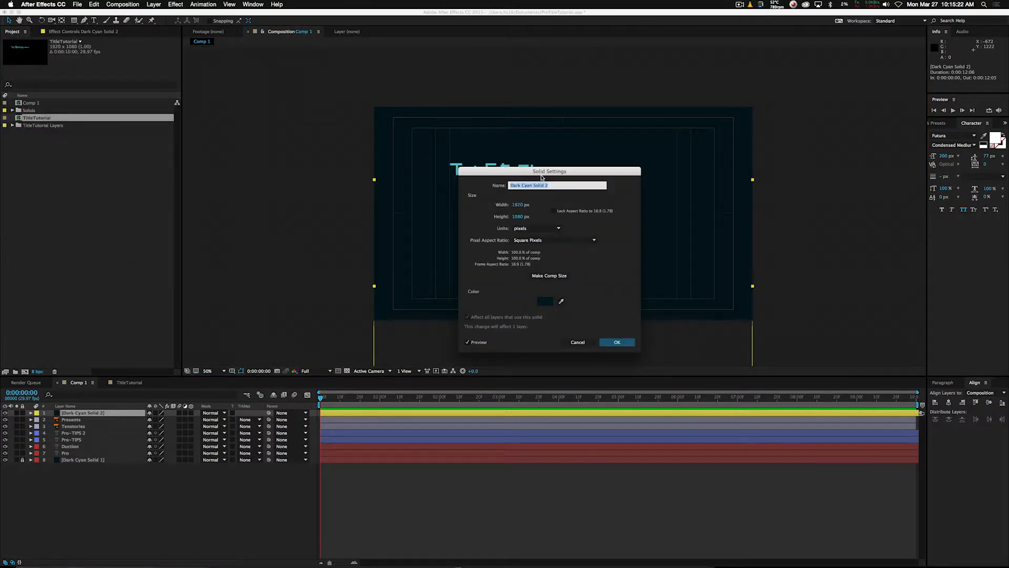
pyautogui.click(552, 299)
pyautogui.click(468, 311)
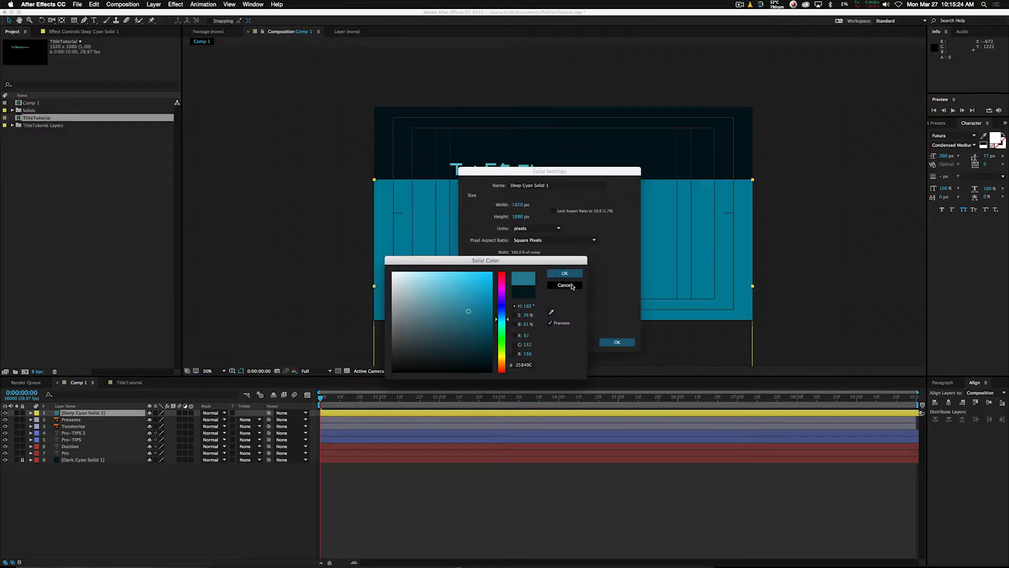
pyautogui.click(565, 273)
pyautogui.click(616, 340)
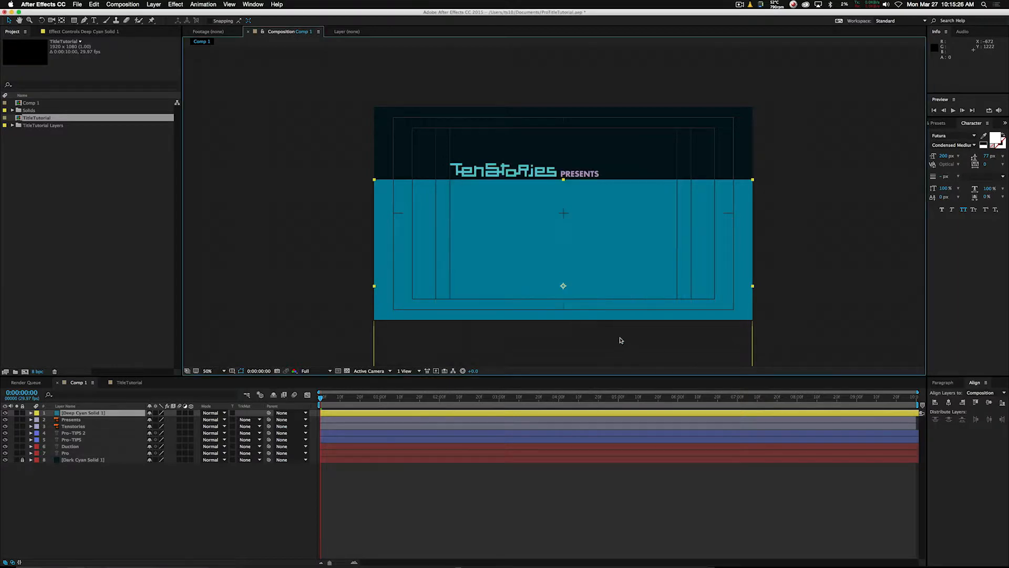
# Nudge the cyan solid up to a Y position of 901, so its upper edge sits just beneath the logo line
pyautogui.press('.')
pyautogui.scroll(4, 573, 212)
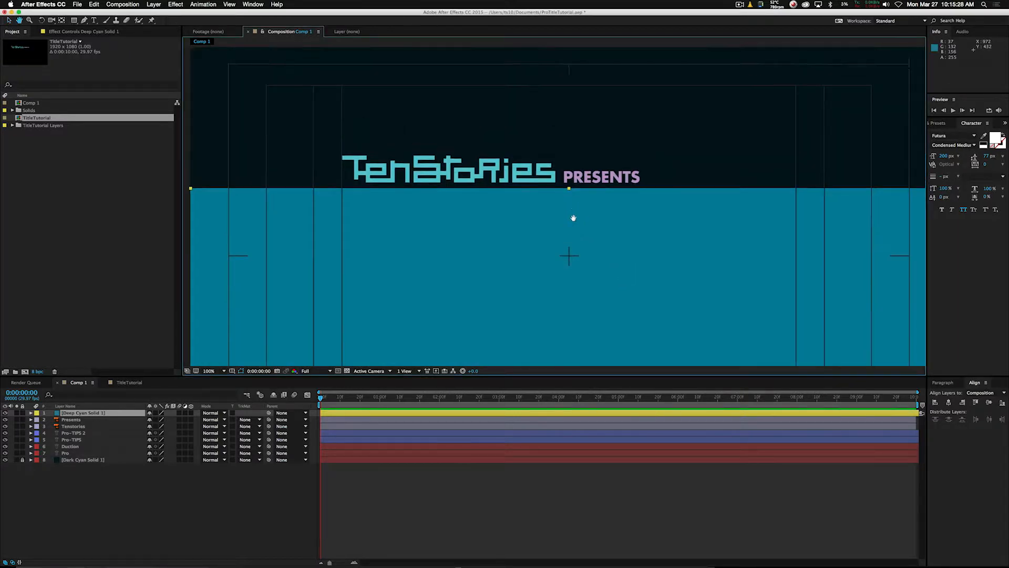
pyautogui.press('Up')
pyautogui.press('Up')
pyautogui.press('Up')
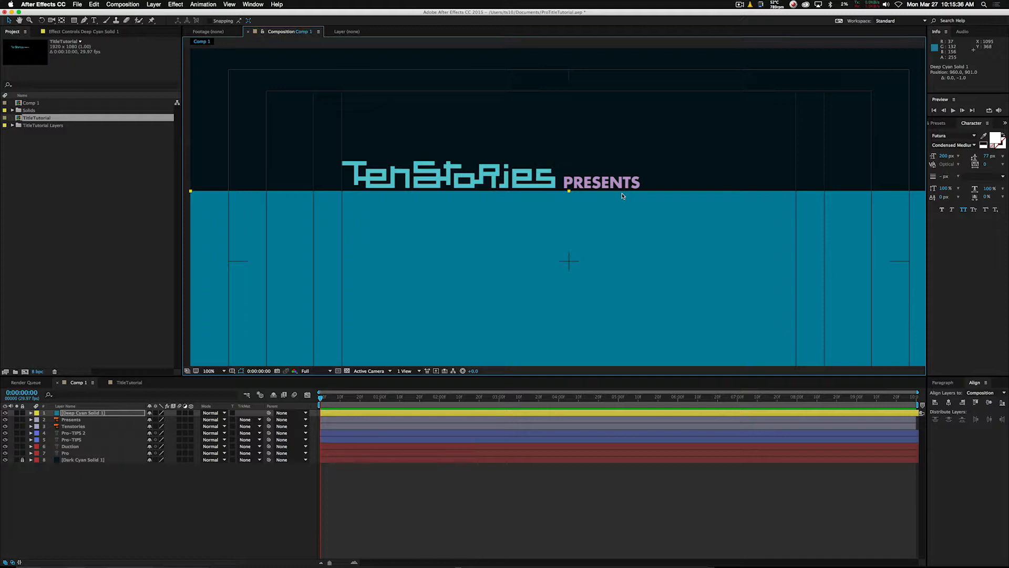
# Set the Presents layer's track matte to Alpha Inverted Matte using the Deep Cyan Solid 1 layer
pyautogui.click(92, 425)
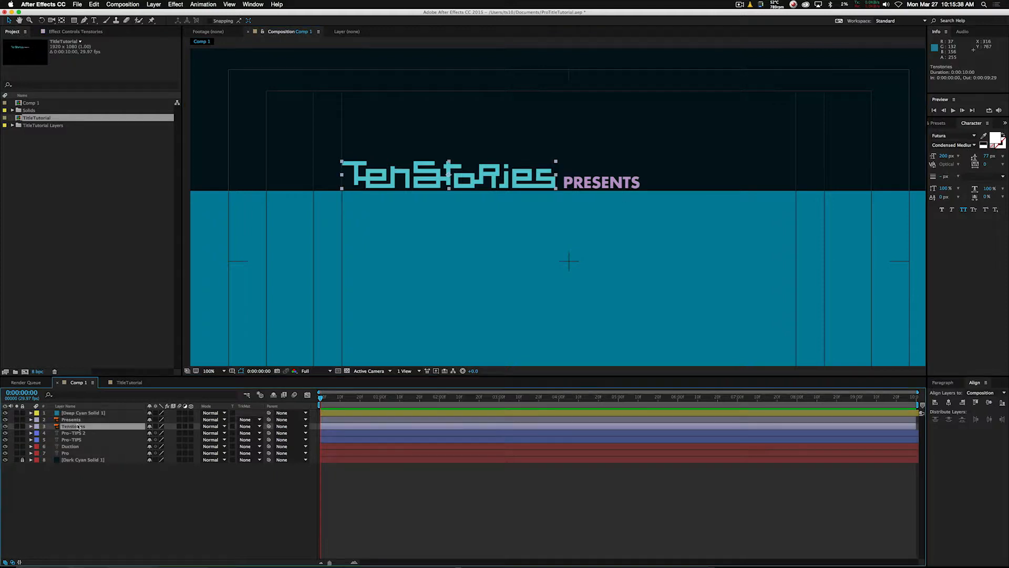
pyautogui.click(92, 419)
pyautogui.click(247, 419)
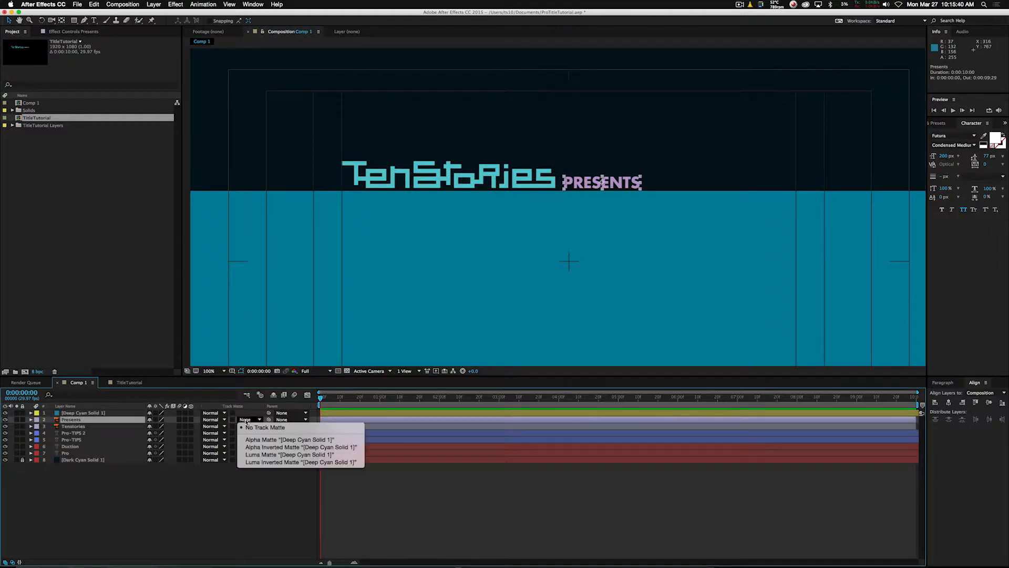
pyautogui.click(251, 446)
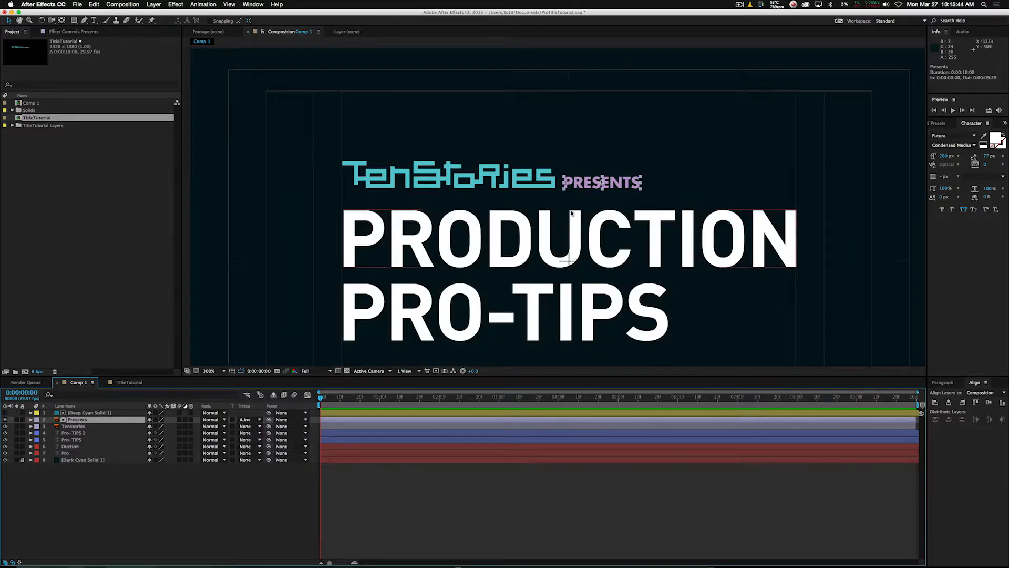
pyautogui.click(684, 155)
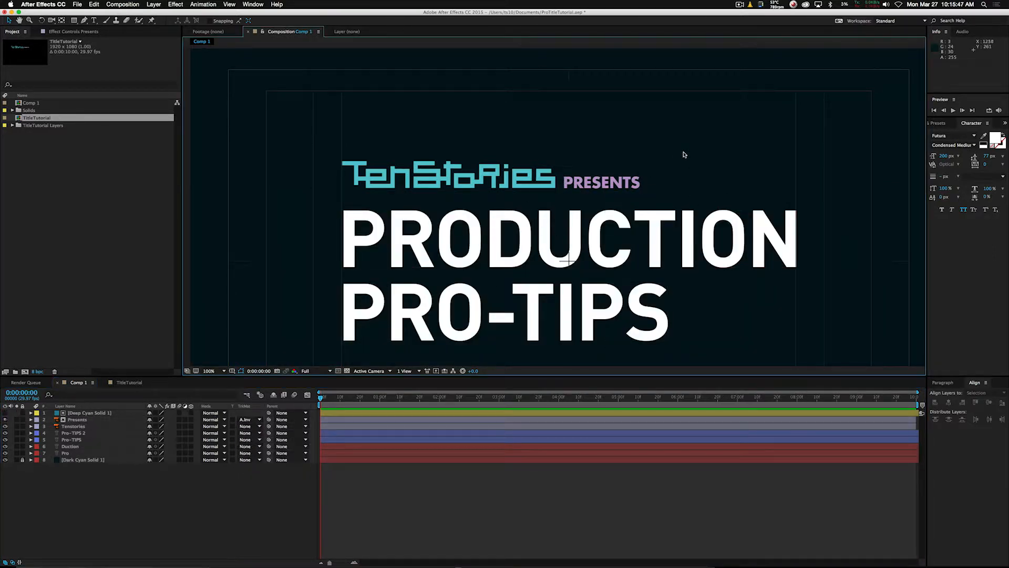
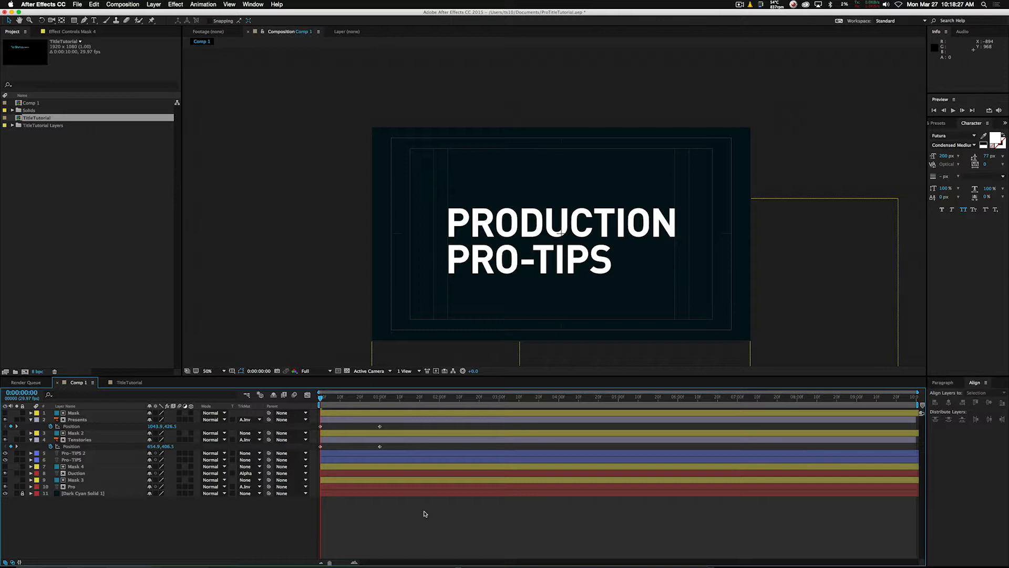
# Duplicate the Mask 3 and Mask 4 solids and place one copy directly above each of the two Pro-TIPS layers
pyautogui.click(77, 466)
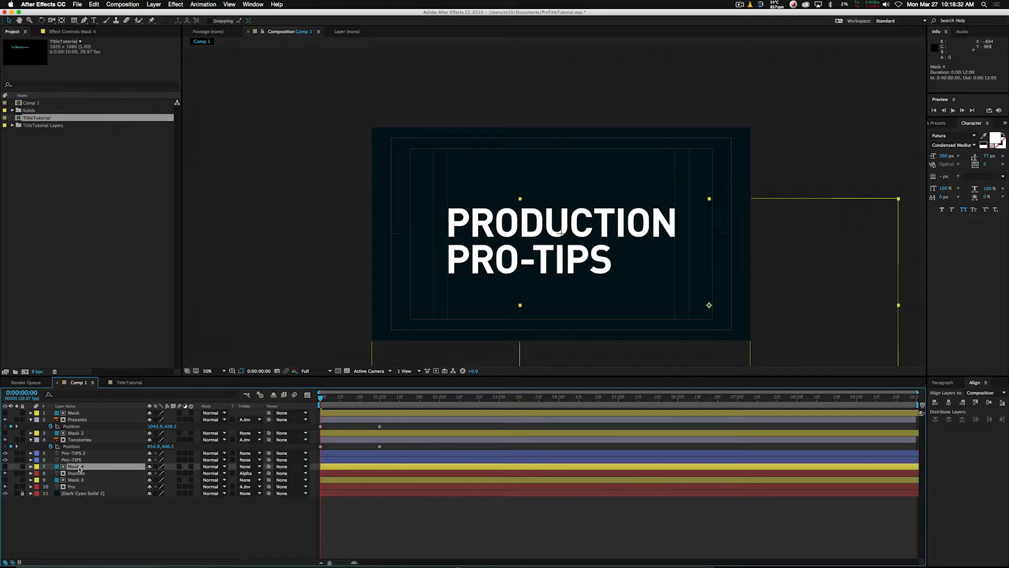
pyautogui.keyDown('super'); pyautogui.click(80, 480); pyautogui.keyUp('super')
pyautogui.press('super+d')
pyautogui.moveTo(82, 482); pyautogui.dragTo(110, 464)
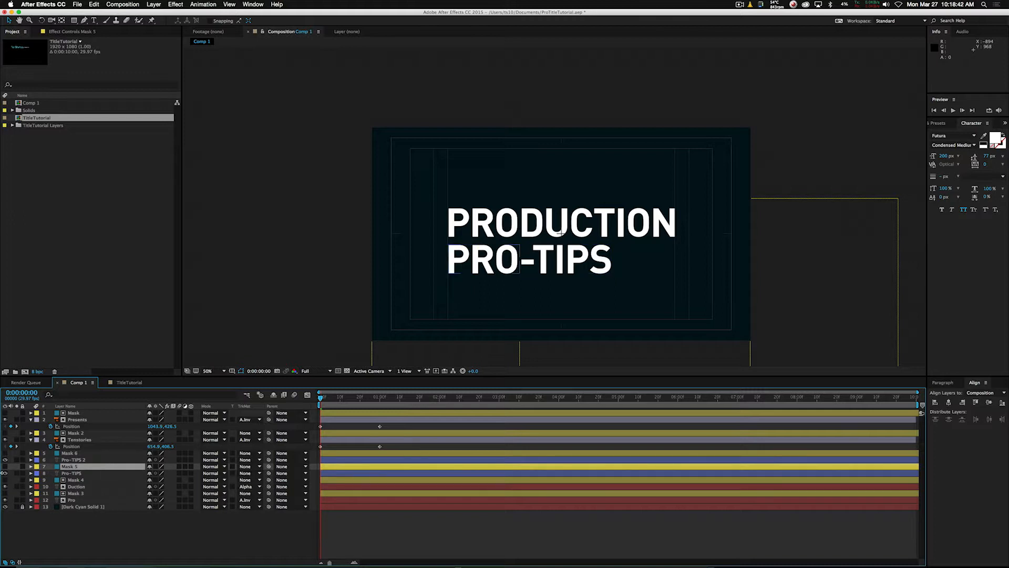
# Set the Pro-TIPS layer's track matte to Alpha Inverted Matte "Mask 5" and Pro-TIPS 2's to Alpha Matte "Mask 6"
pyautogui.click(92, 473)
pyautogui.click(249, 473)
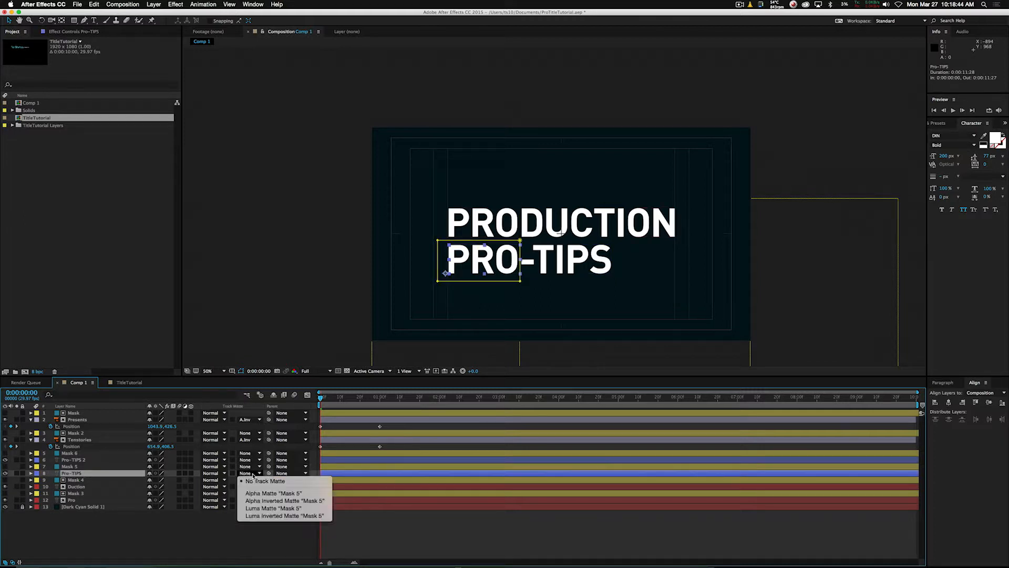
pyautogui.click(252, 494)
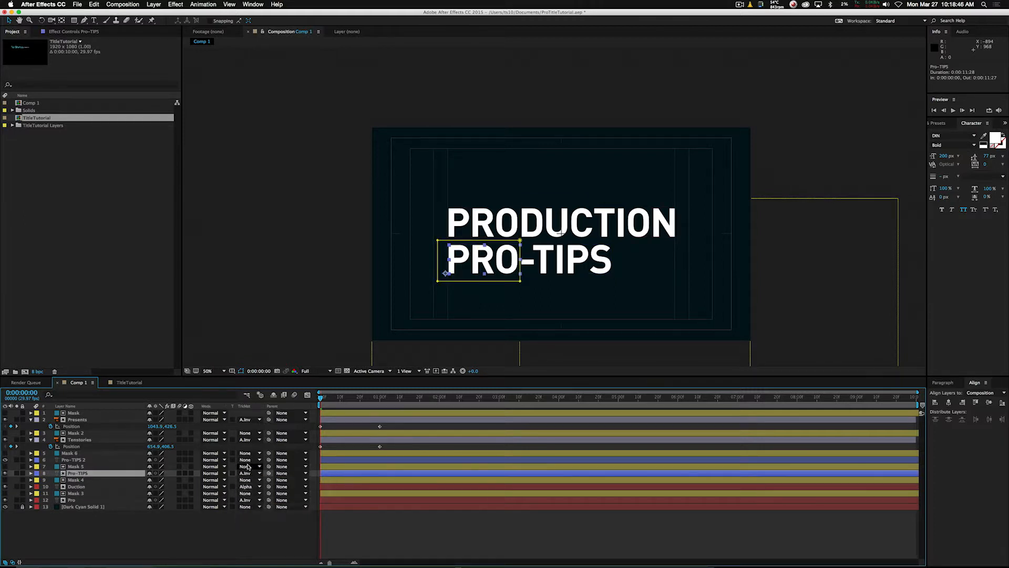
pyautogui.click(248, 460)
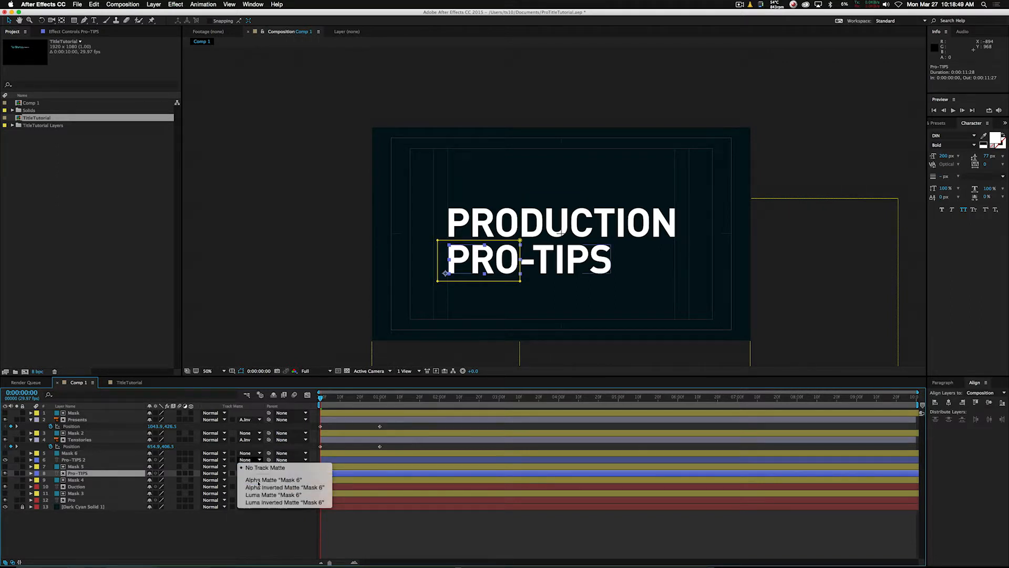
pyautogui.click(273, 480)
pyautogui.click(426, 479)
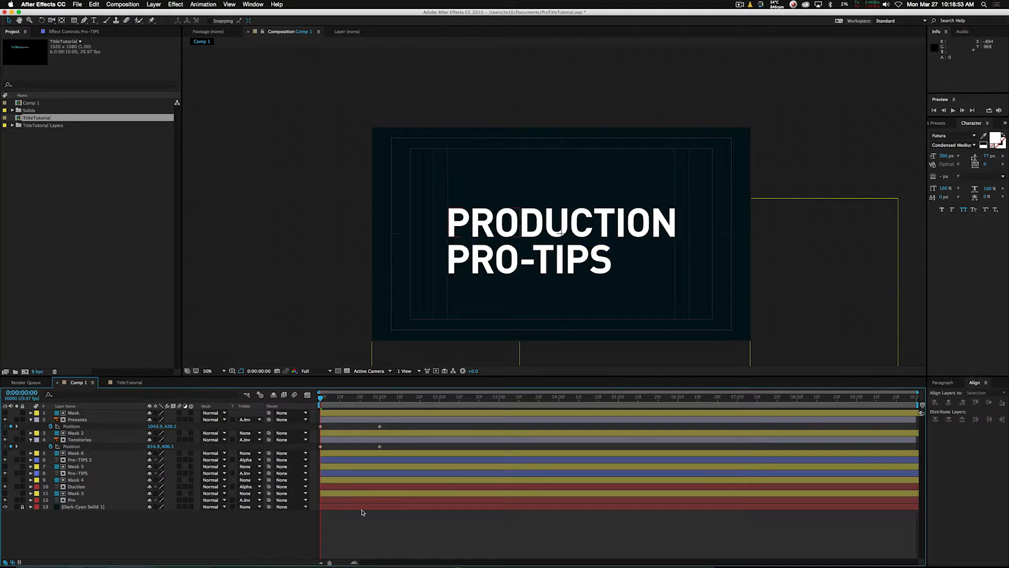
# Add Position keyframes at 0:00:01:00 to the Pro-TIPS 2, Pro-TIPS, Duction and Pro layers
pyautogui.press('k')
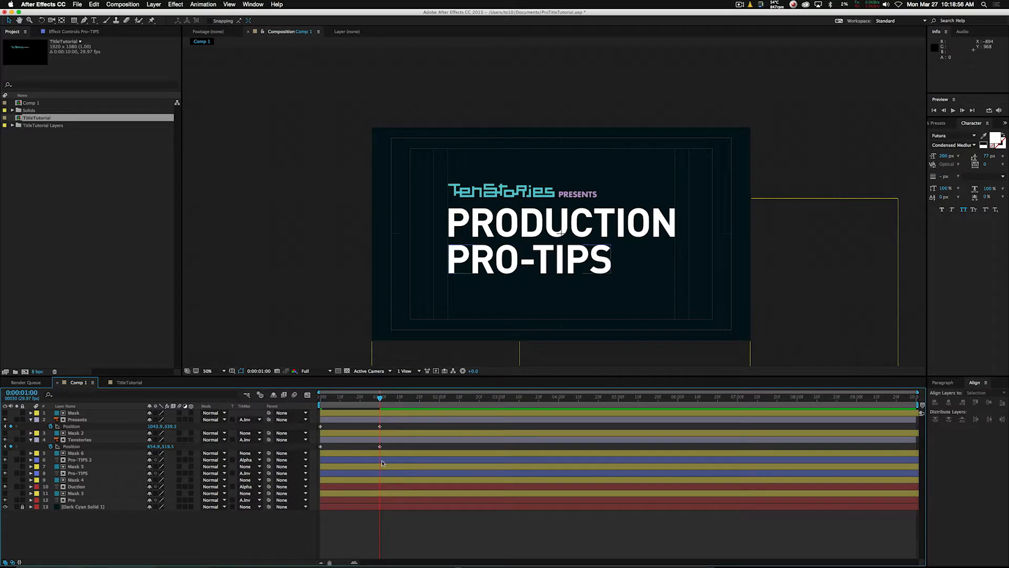
pyautogui.click(381, 460)
pyautogui.keyDown('super'); pyautogui.click(382, 473); pyautogui.keyUp('super')
pyautogui.keyDown('super'); pyautogui.click(382, 486); pyautogui.keyUp('super')
pyautogui.keyDown('super'); pyautogui.click(383, 501); pyautogui.keyUp('super')
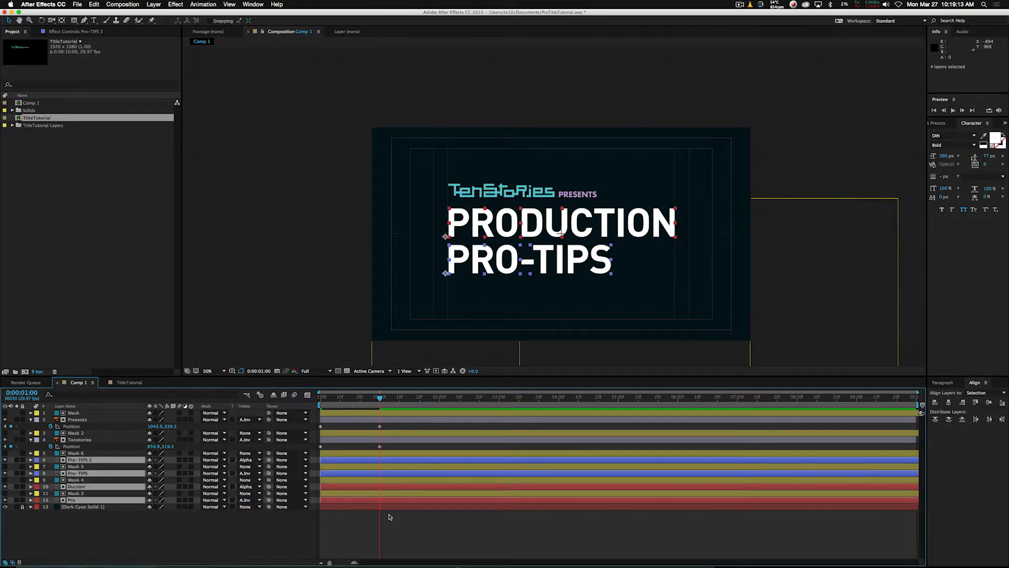
pyautogui.hotkey('alt', 'shift', 'p')
# At the first frame, move the Duction text horizontally left out of its matte, to a Position of about -436, 554
pyautogui.press('Home')
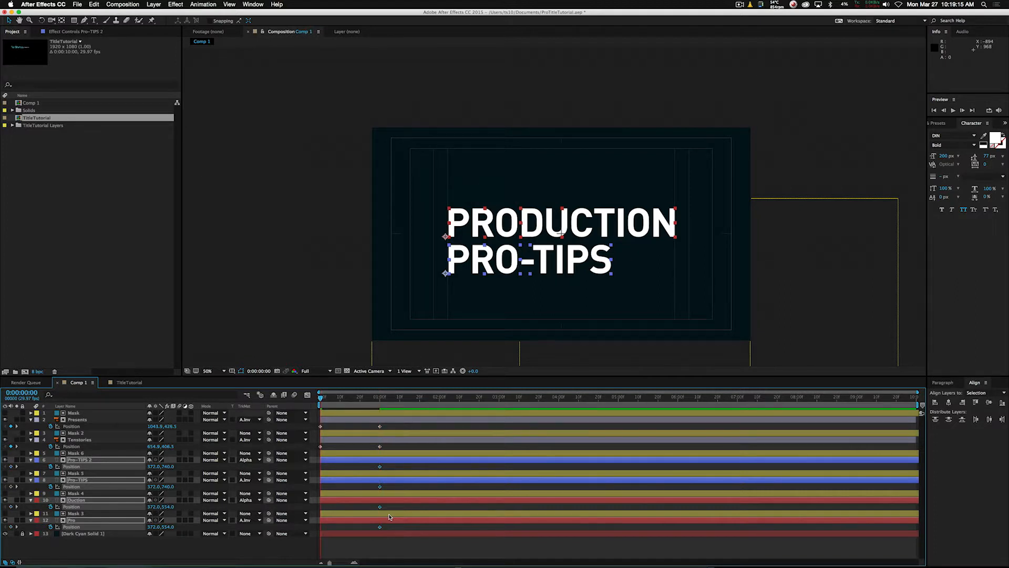
pyautogui.click(396, 542)
pyautogui.click(466, 222)
pyautogui.moveTo(465, 222); pyautogui.dragTo(290, 223)
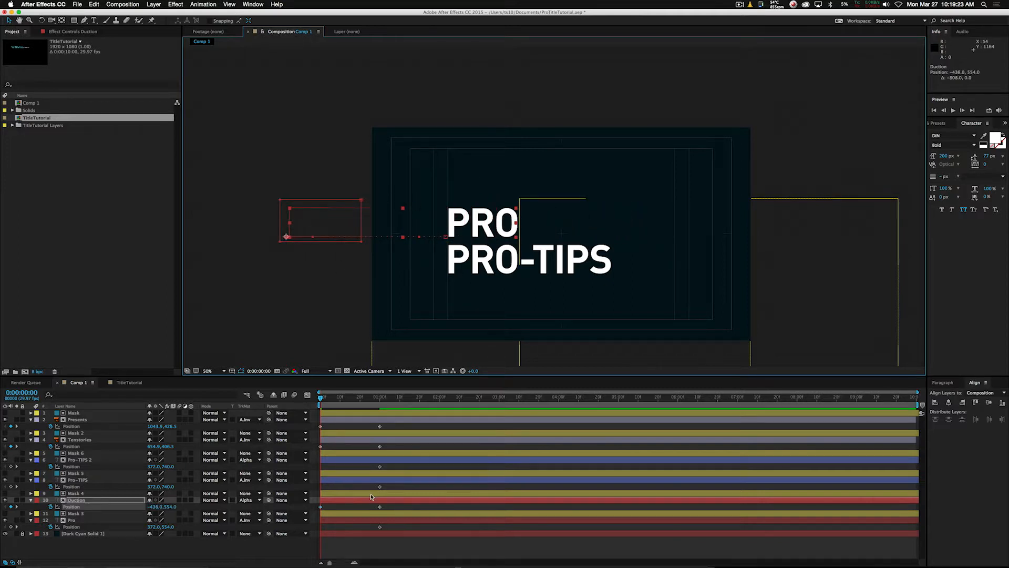
# At the first frame, move the Pro and Pro-TIPS layers together horizontally right to an X position of about 756
pyautogui.click(385, 520)
pyautogui.moveTo(495, 225); pyautogui.dragTo(549, 226)
pyautogui.press('super+z')
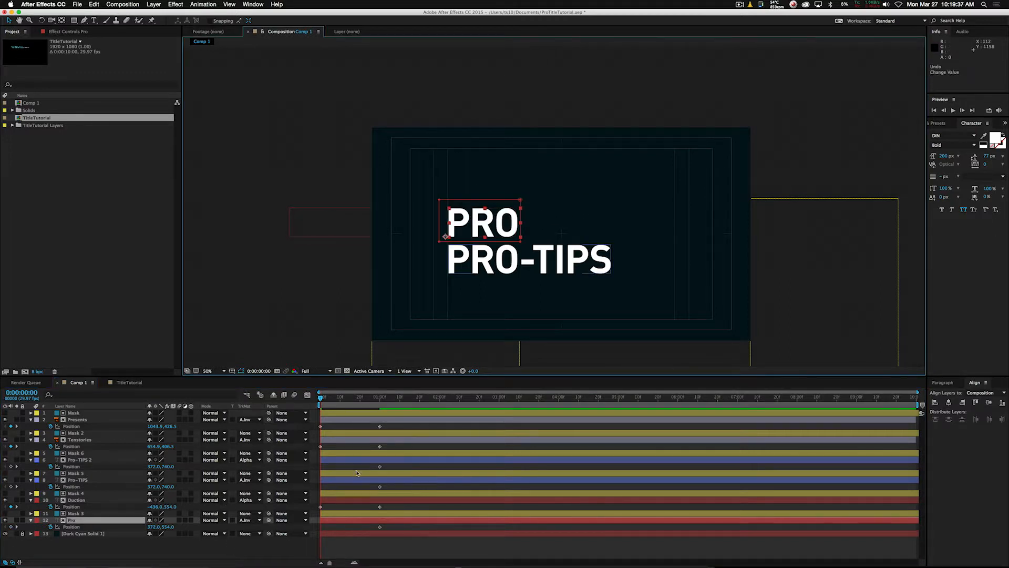
pyautogui.keyDown('super'); pyautogui.click(351, 480); pyautogui.keyUp('super')
pyautogui.moveTo(471, 231); pyautogui.dragTo(552, 233)
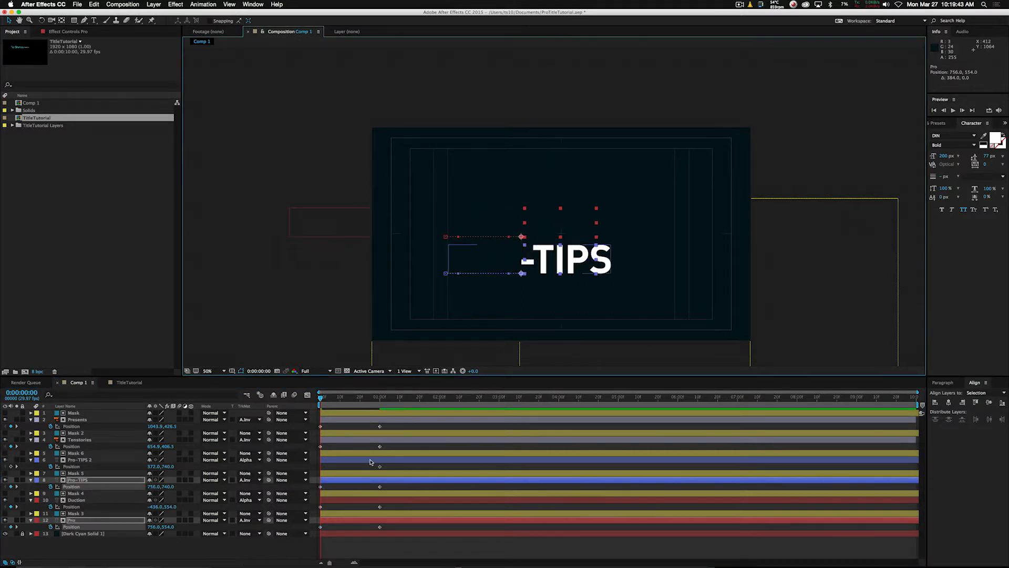
# Move the Pro-TIPS 2 layer left to a Position of about -114, 740 at the first frame, and preview the animation
pyautogui.click(370, 461)
pyautogui.moveTo(581, 265); pyautogui.dragTo(462, 274)
pyautogui.click(196, 286)
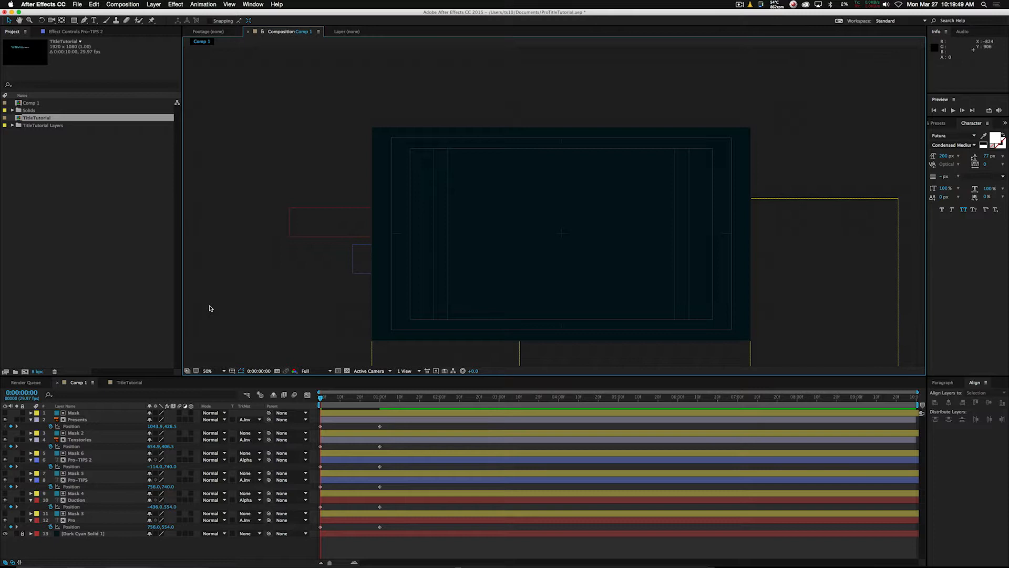
pyautogui.press('space')
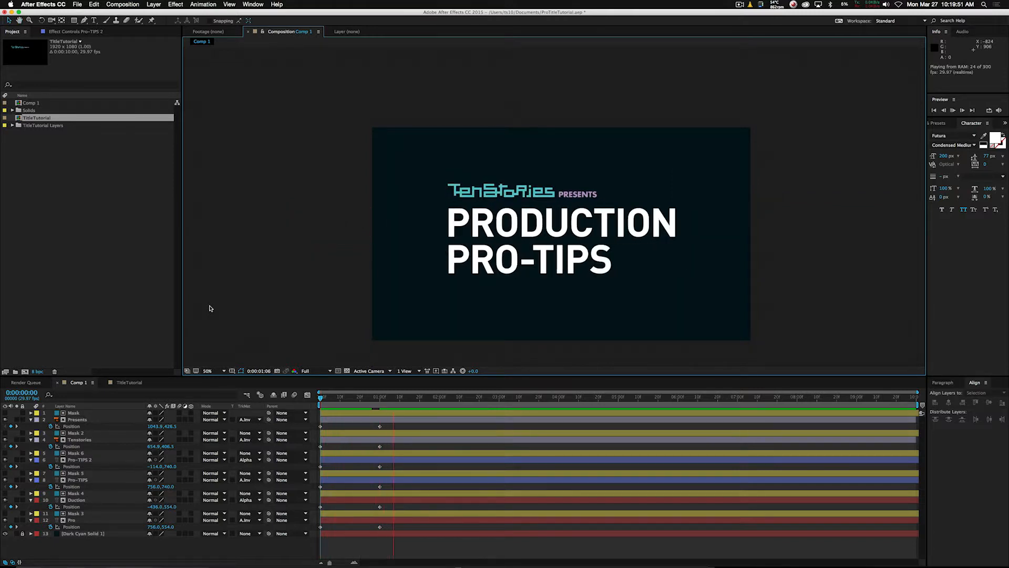
pyautogui.press('space')
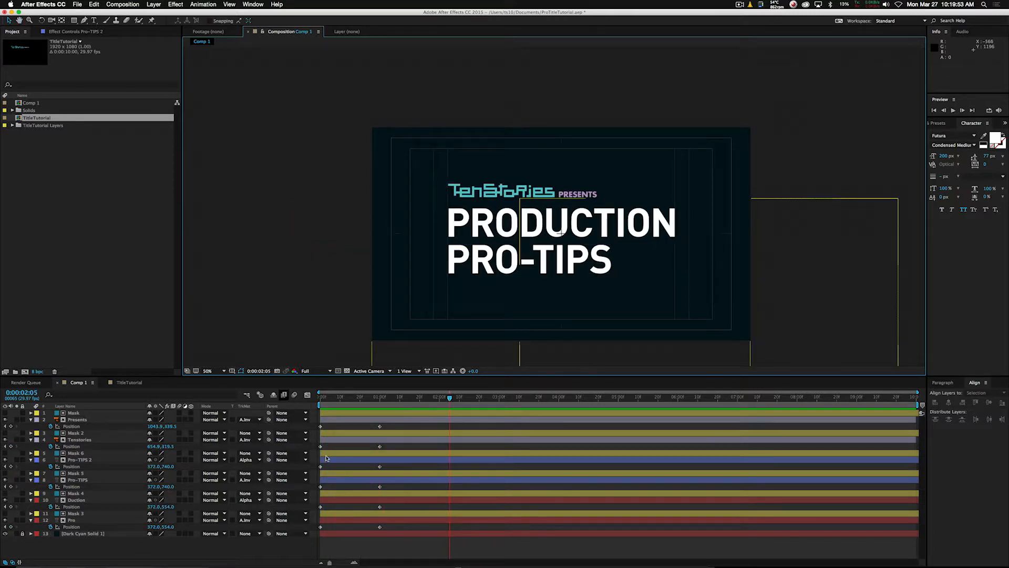
# Select the one-second Position keyframes of all six text and logo layers and show them in the Graph Editor
pyautogui.click(398, 424)
pyautogui.moveTo(398, 424); pyautogui.dragTo(349, 535)
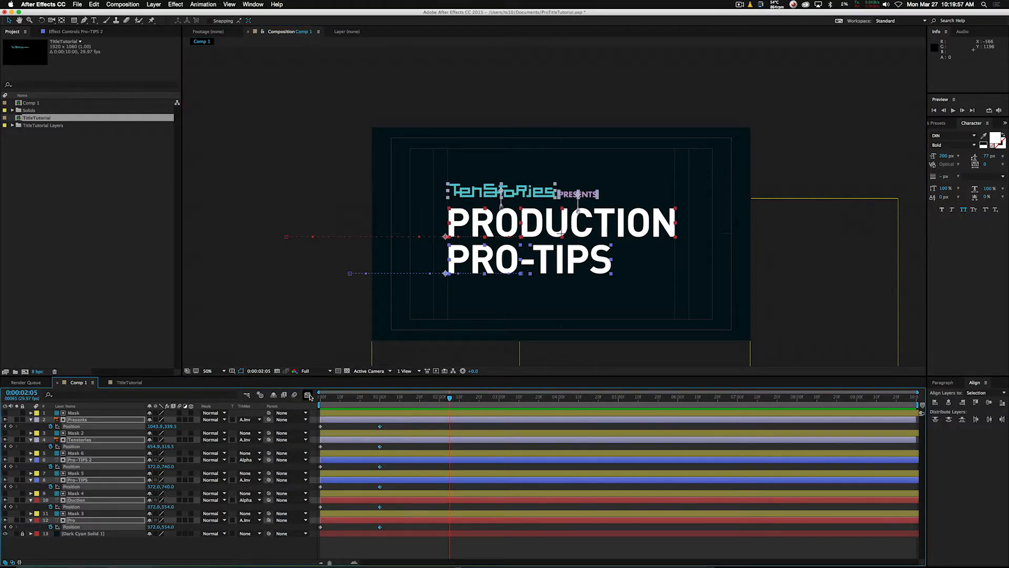
pyautogui.click(307, 394)
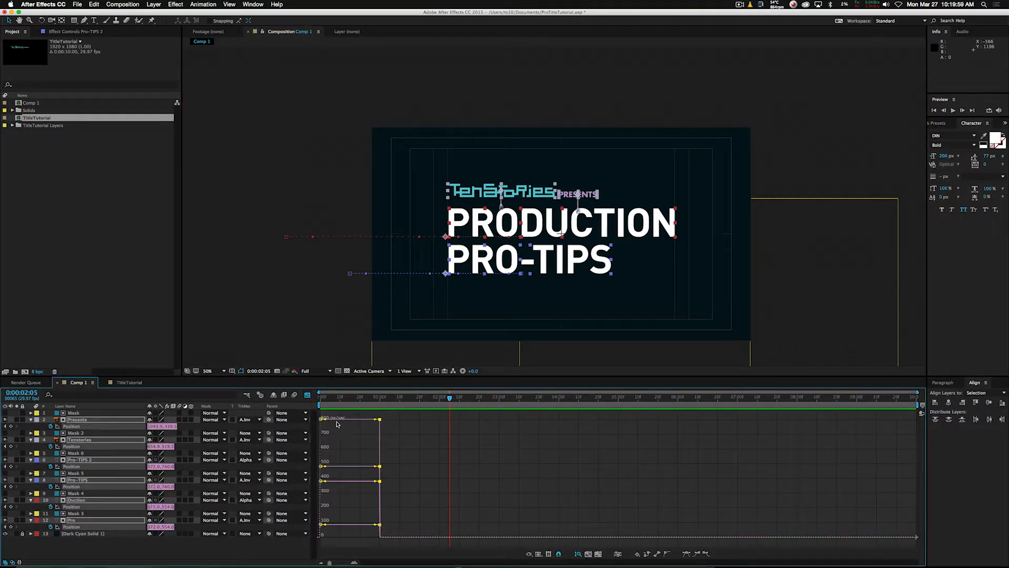
pyautogui.click(309, 396)
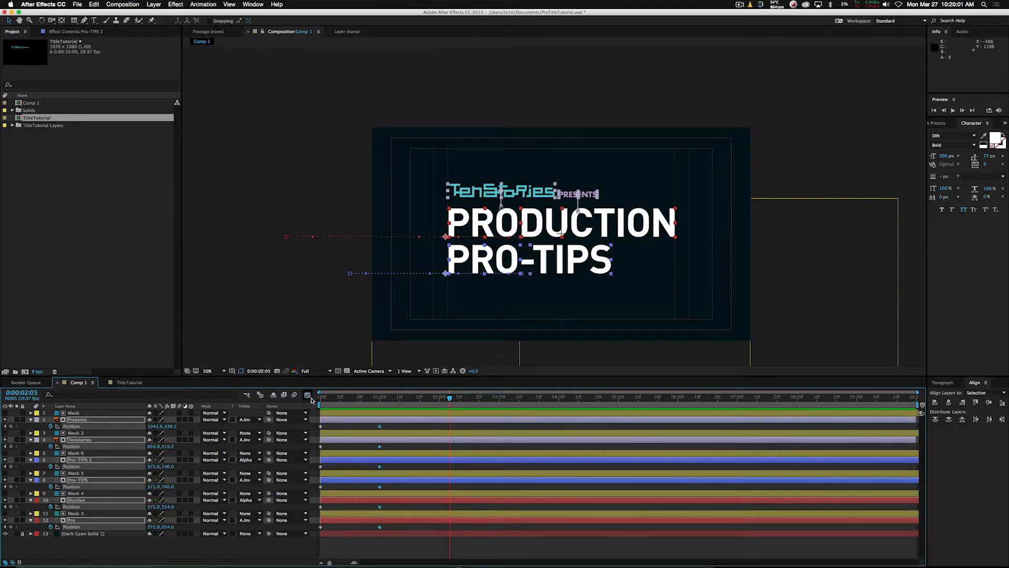
pyautogui.click(310, 397)
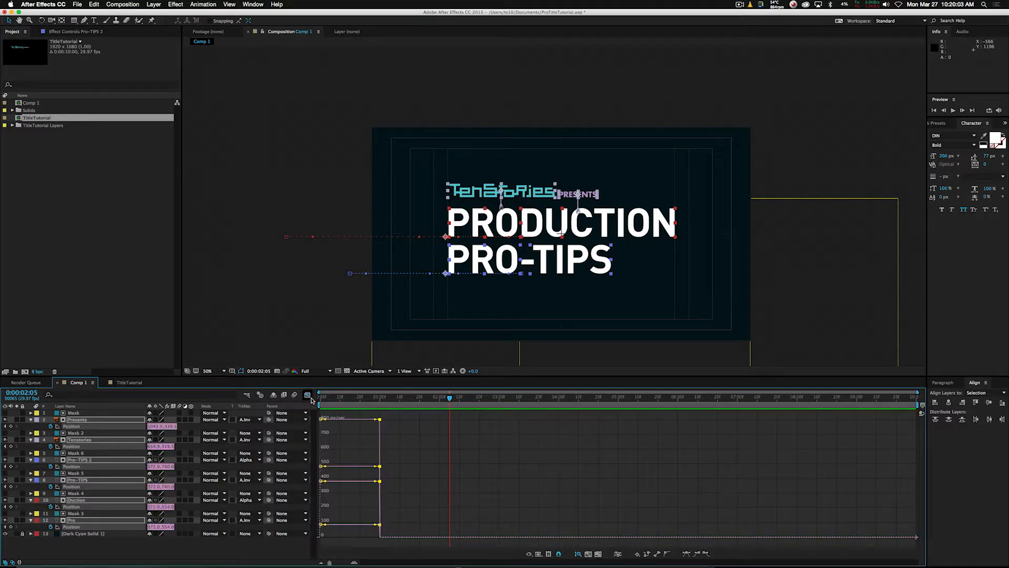
pyautogui.click(309, 397)
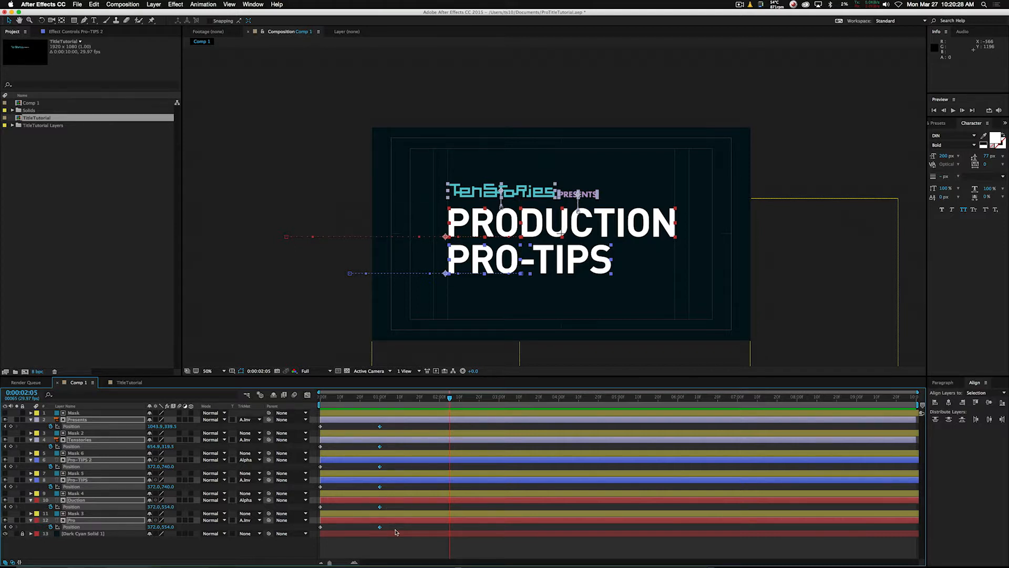
pyautogui.click(306, 395)
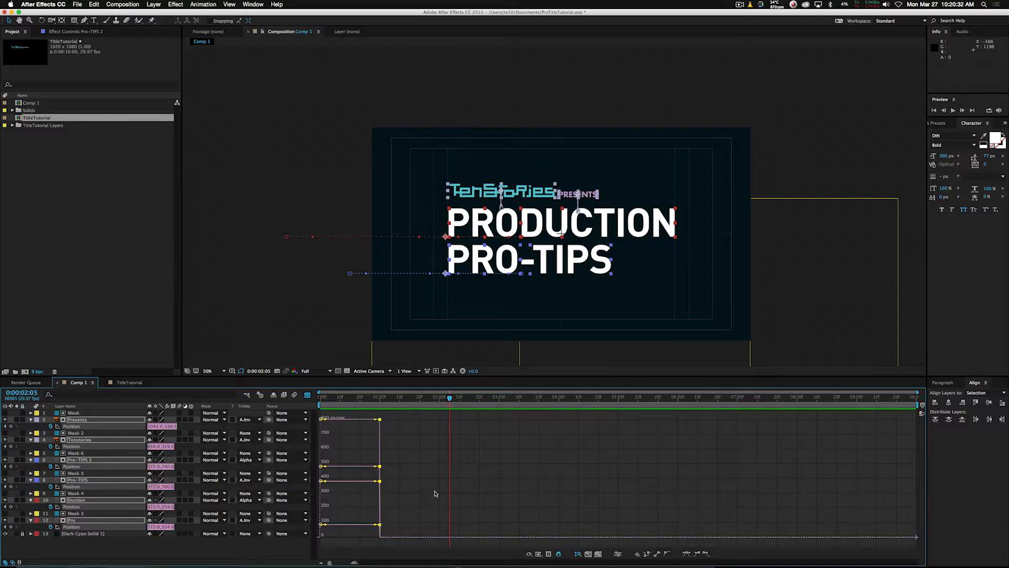
# Examine the selected Position animation as a value graph, and return to the speed graph
pyautogui.rightClick(429, 450)
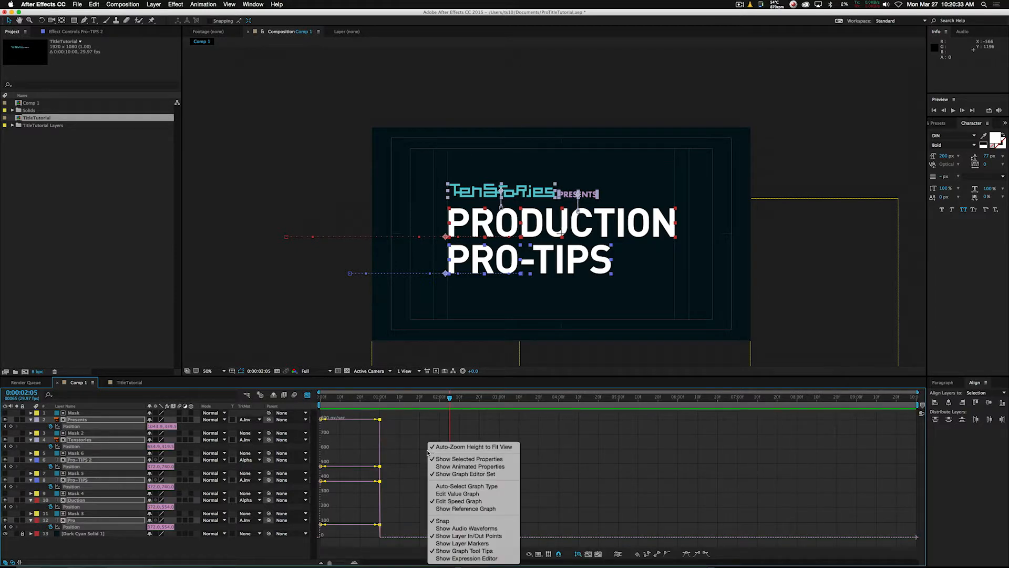
pyautogui.click(449, 494)
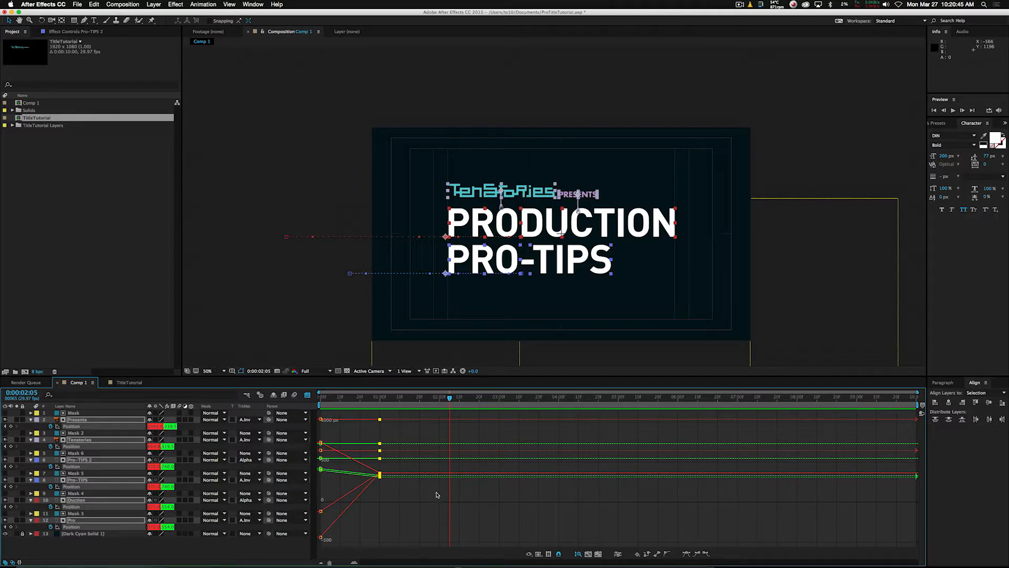
pyautogui.rightClick(436, 494)
pyautogui.click(441, 502)
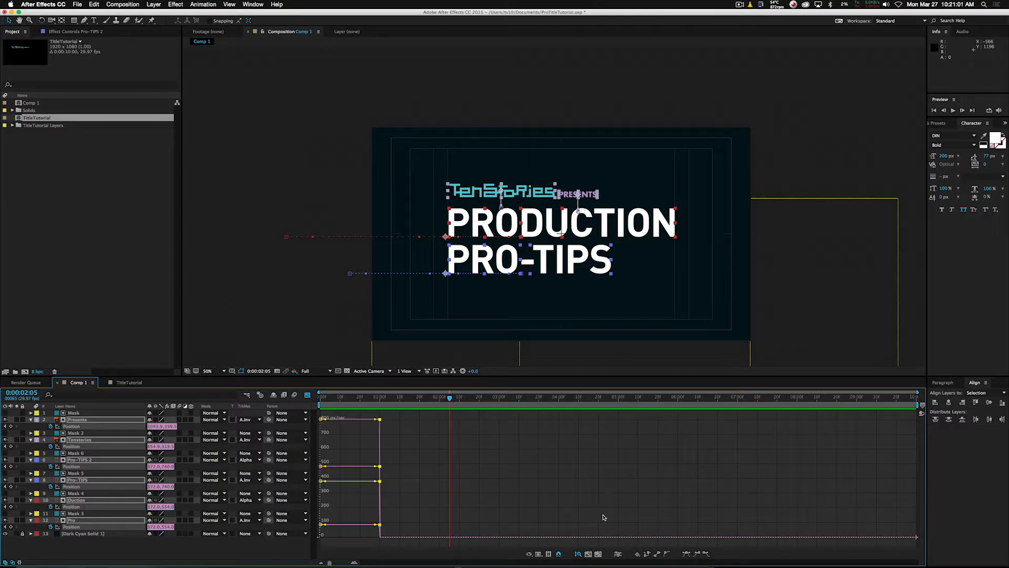
# Apply Easy Ease In to the selected end keyframes and preview the eased motion
pyautogui.click(698, 555)
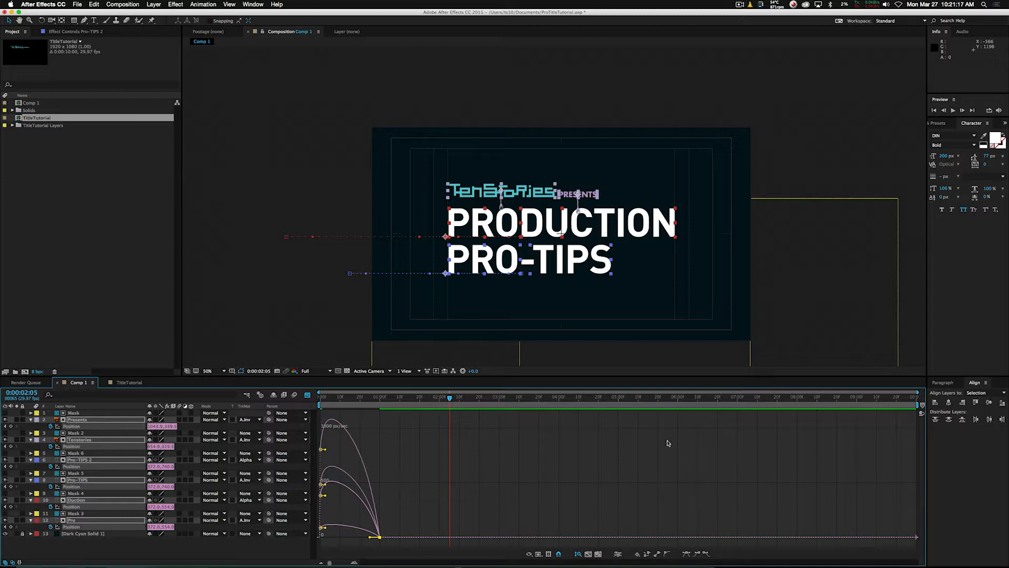
pyautogui.press('space')
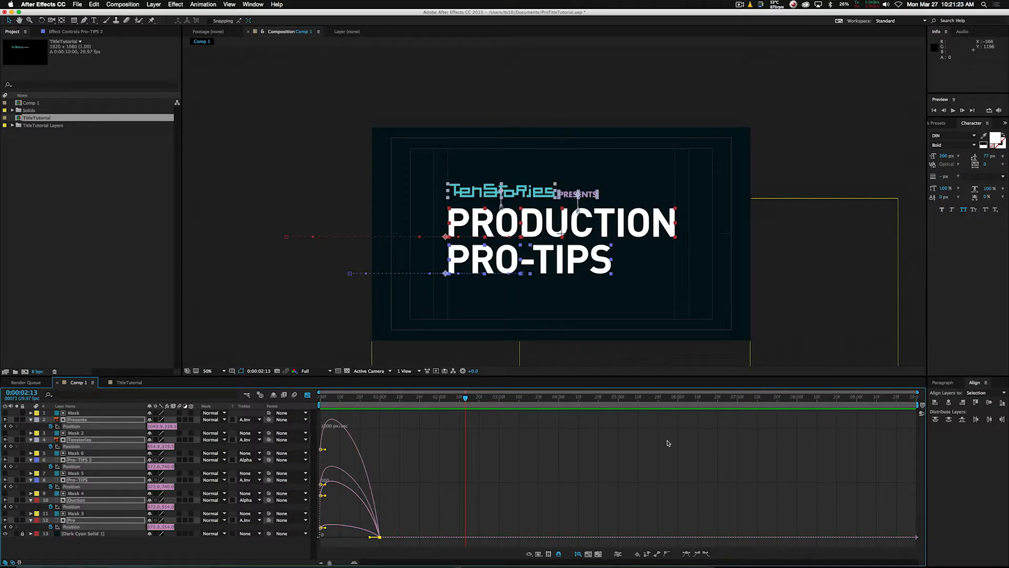
pyautogui.press('space')
# Lengthen the end keyframes' incoming ease handles so speed peaks near the start and tapers off slowly, and preview the result
pyautogui.click(588, 554)
pyautogui.moveTo(580, 526); pyautogui.dragTo(609, 516)
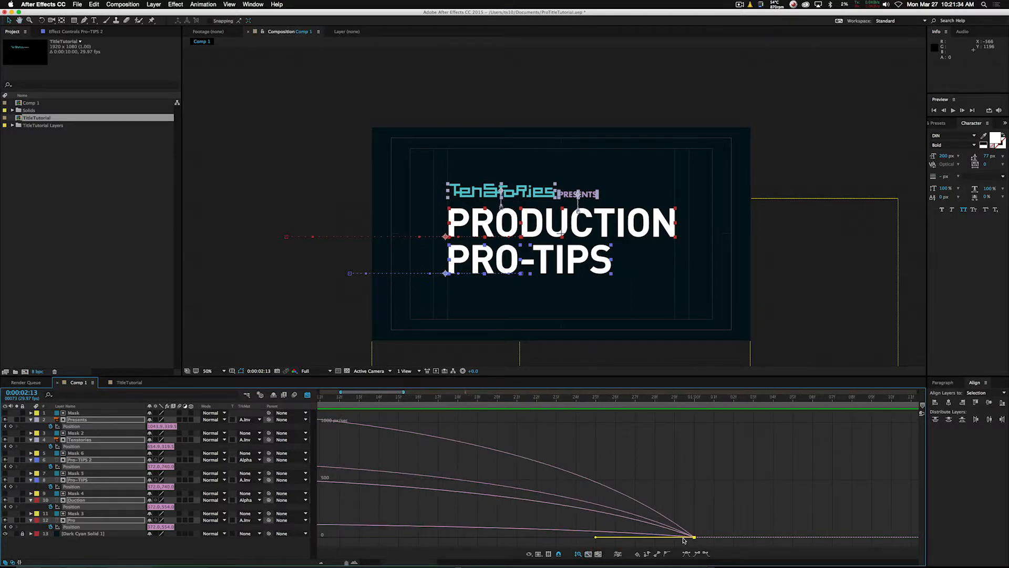
pyautogui.moveTo(644, 538)
pyautogui.click(318, 562)
pyautogui.click(318, 562)
pyautogui.moveTo(496, 537); pyautogui.dragTo(426, 537)
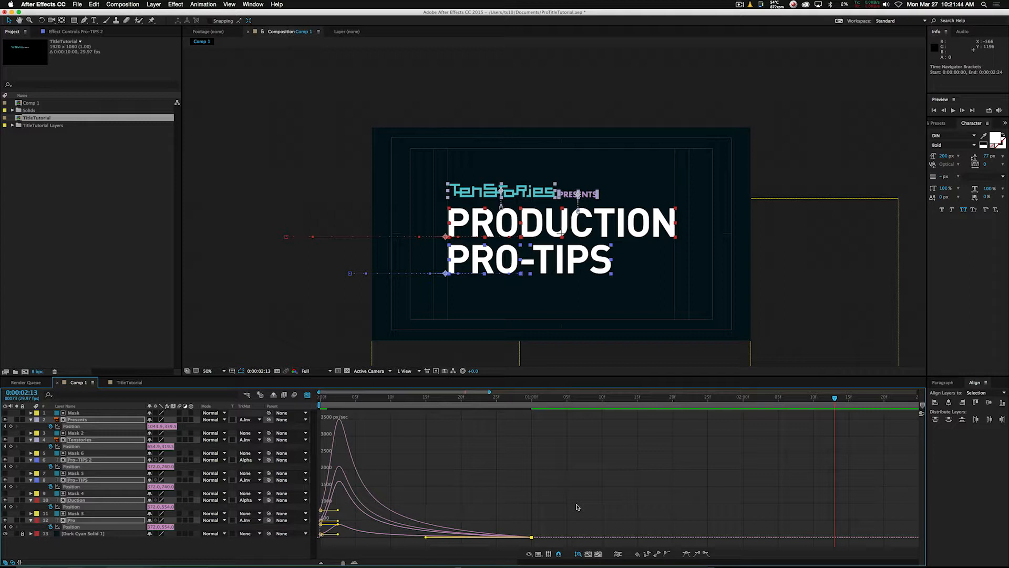
pyautogui.press('space')
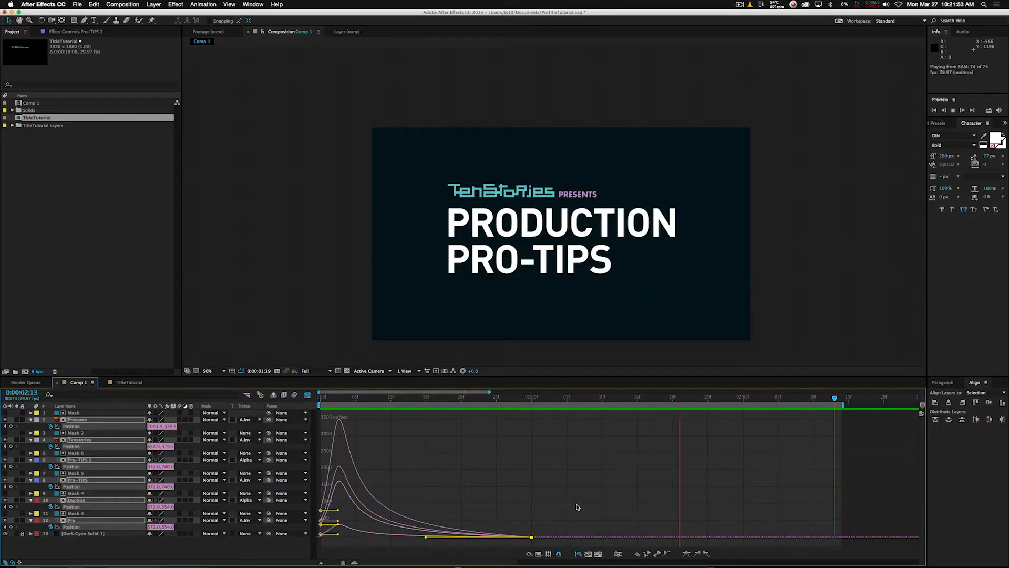
pyautogui.press('space')
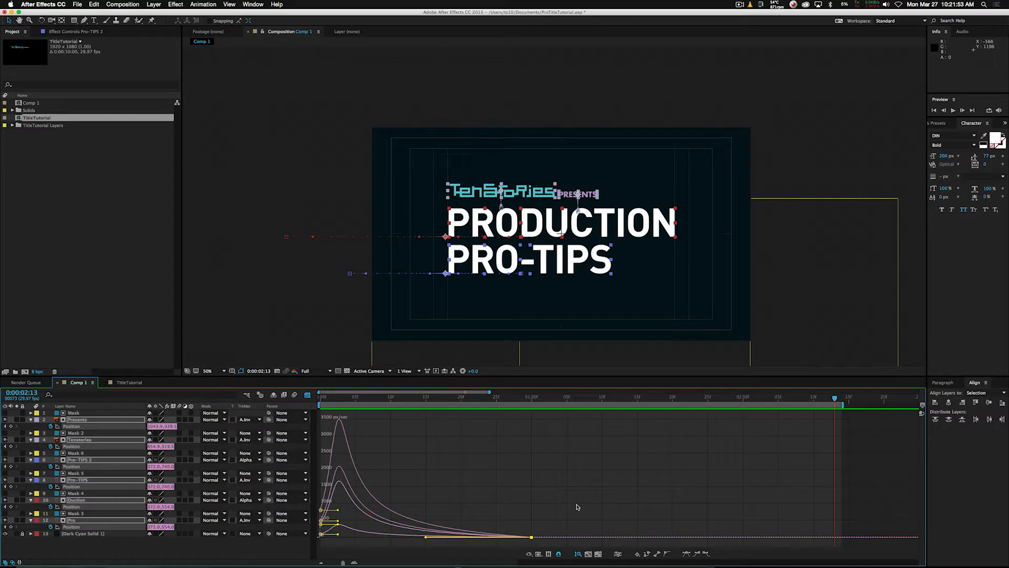
# Leave the Graph Editor and extend the work area to the composition's end at 0:00:09:29, finishing at the first frame with nothing selected
pyautogui.click(323, 562)
pyautogui.click(324, 563)
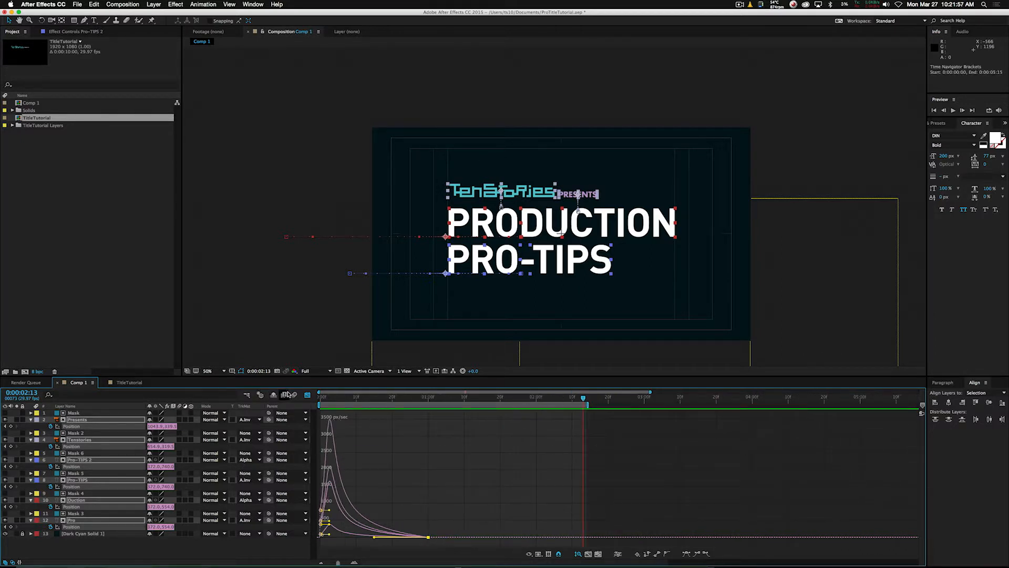
pyautogui.click(307, 396)
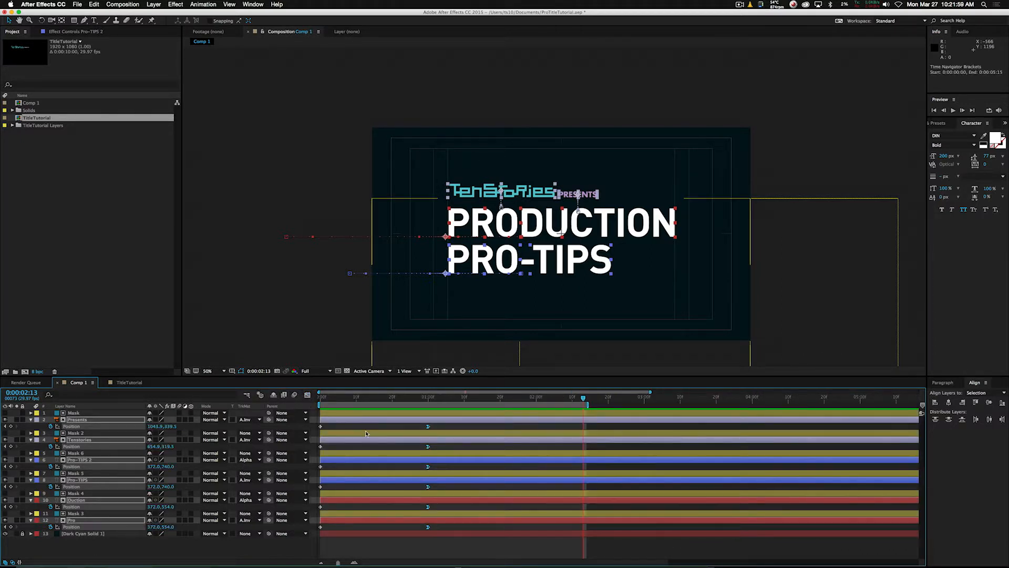
pyautogui.press('End')
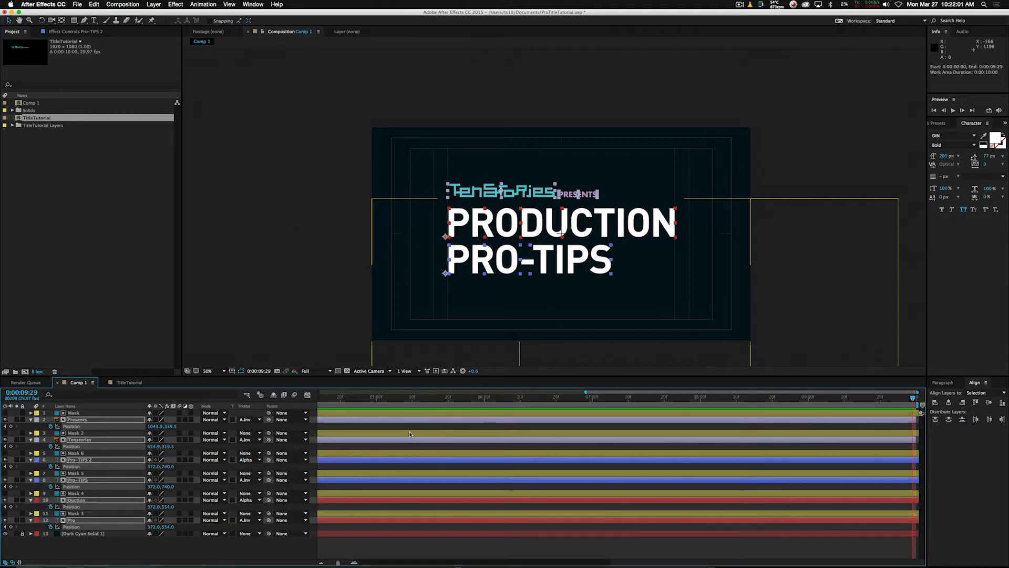
pyautogui.press('Home')
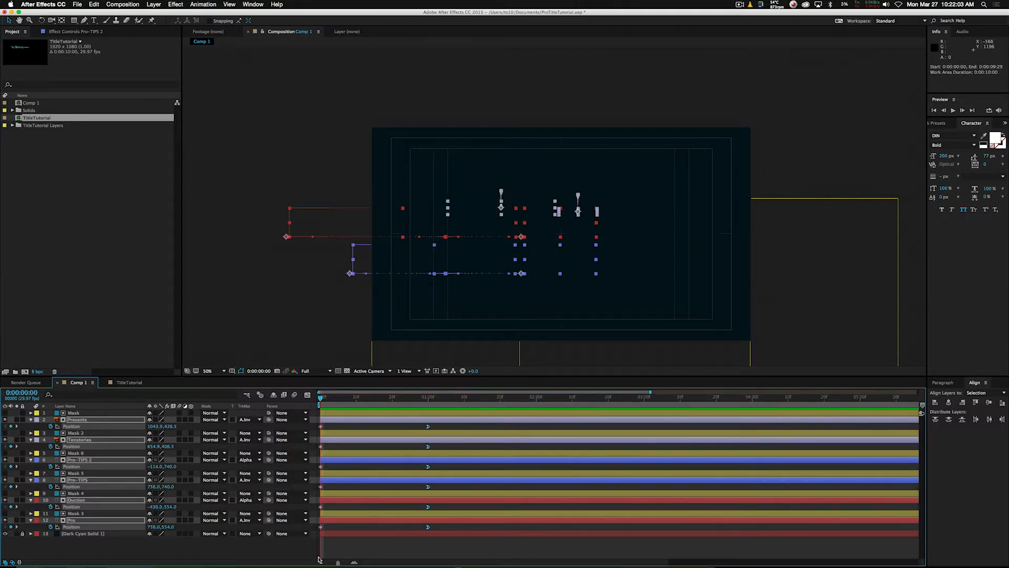
pyautogui.click(321, 562)
pyautogui.click(445, 557)
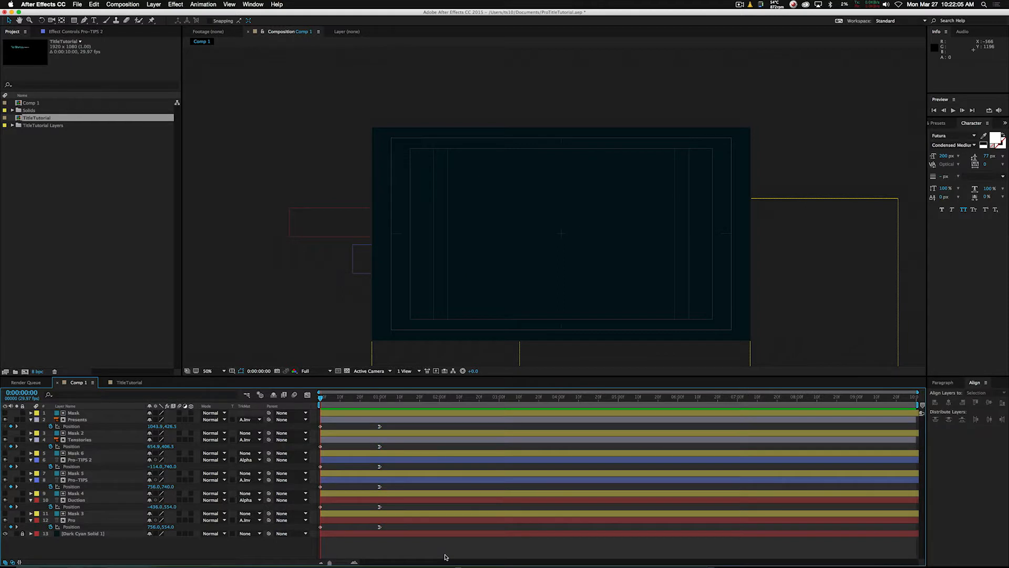
# Preview the title animation, and scrub through its first second while examining the speed graph of all layers' Position animations
pyautogui.press('space')
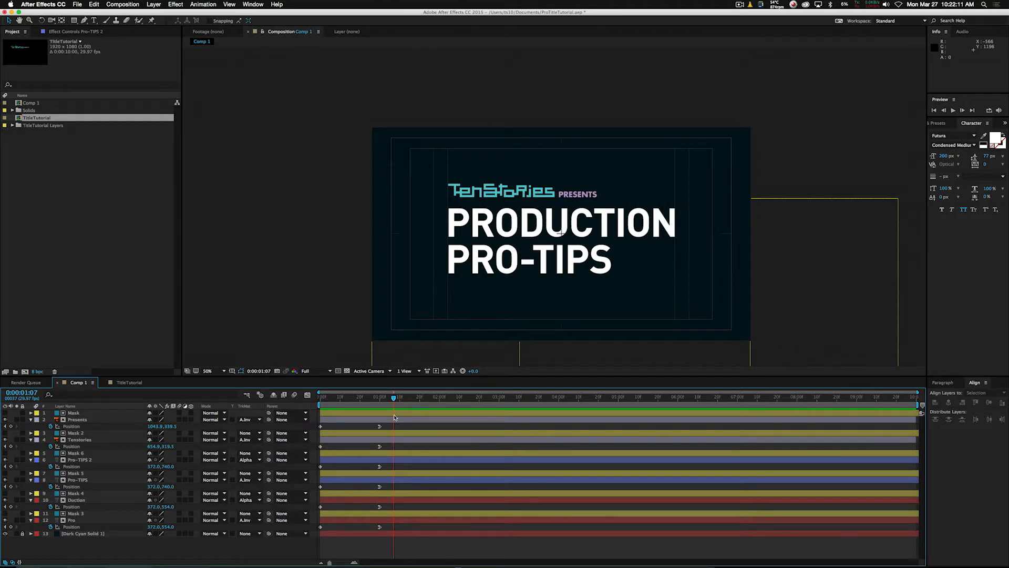
pyautogui.click(381, 397)
pyautogui.moveTo(380, 397); pyautogui.dragTo(362, 399)
pyautogui.press('super+a')
pyautogui.hotkey('shift', 'F3')
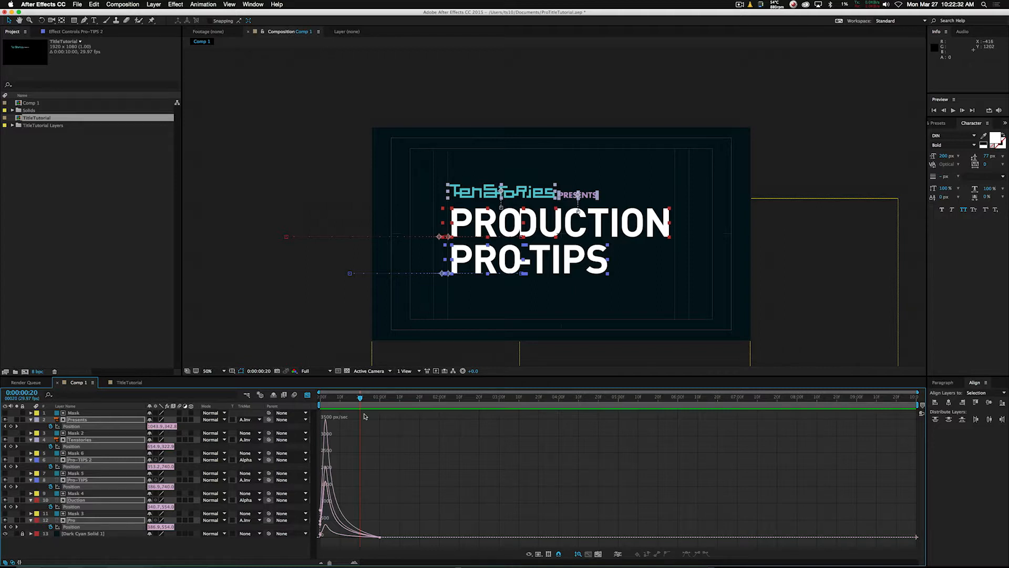
pyautogui.moveTo(359, 398); pyautogui.dragTo(327, 409)
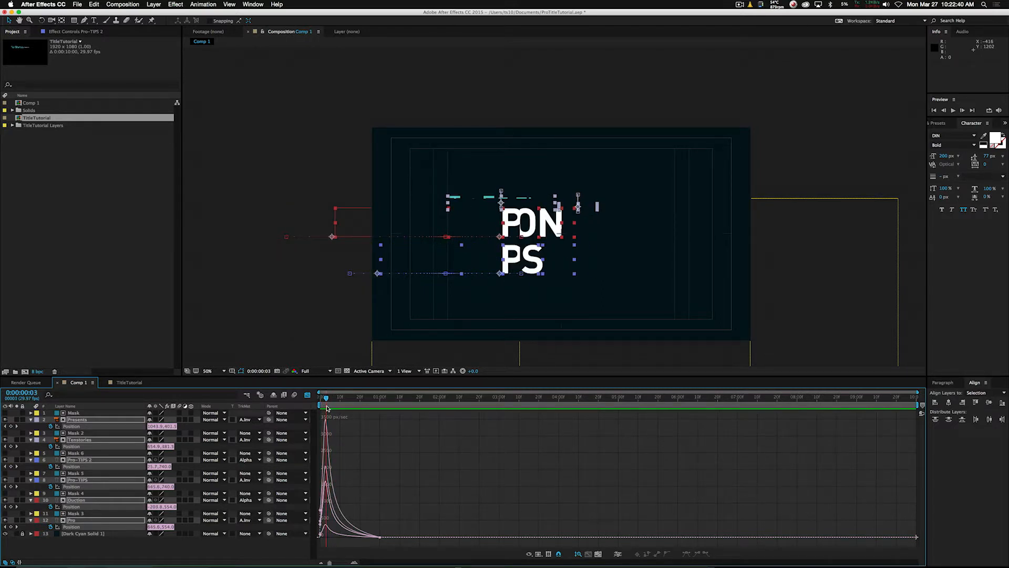
pyautogui.moveTo(327, 408); pyautogui.dragTo(370, 418)
pyautogui.moveTo(376, 422)
pyautogui.mouseDown()
pyautogui.moveTo(357, 431)
pyautogui.moveTo(368, 430)
pyautogui.mouseUp()
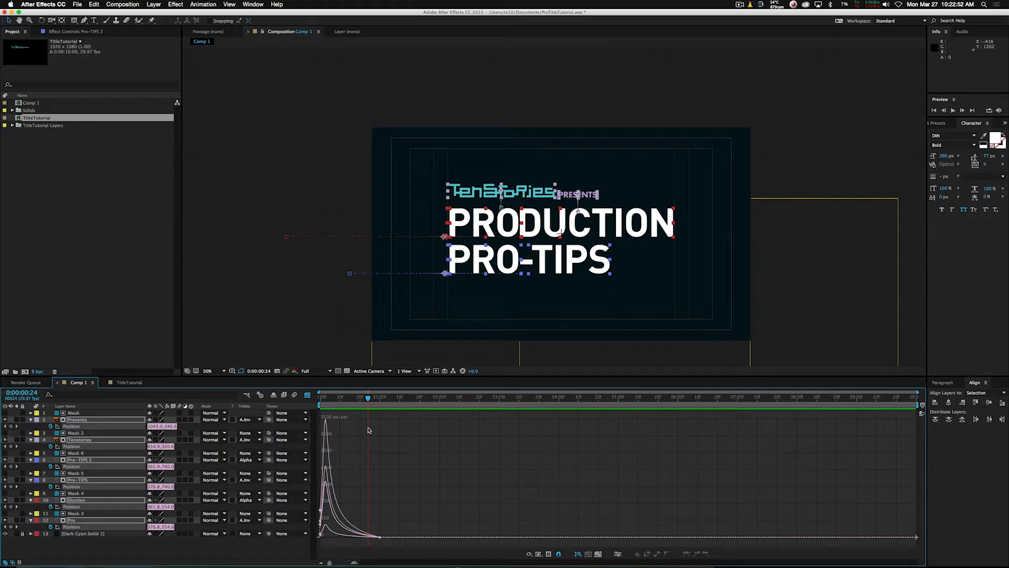
pyautogui.moveTo(370, 429); pyautogui.dragTo(370, 450)
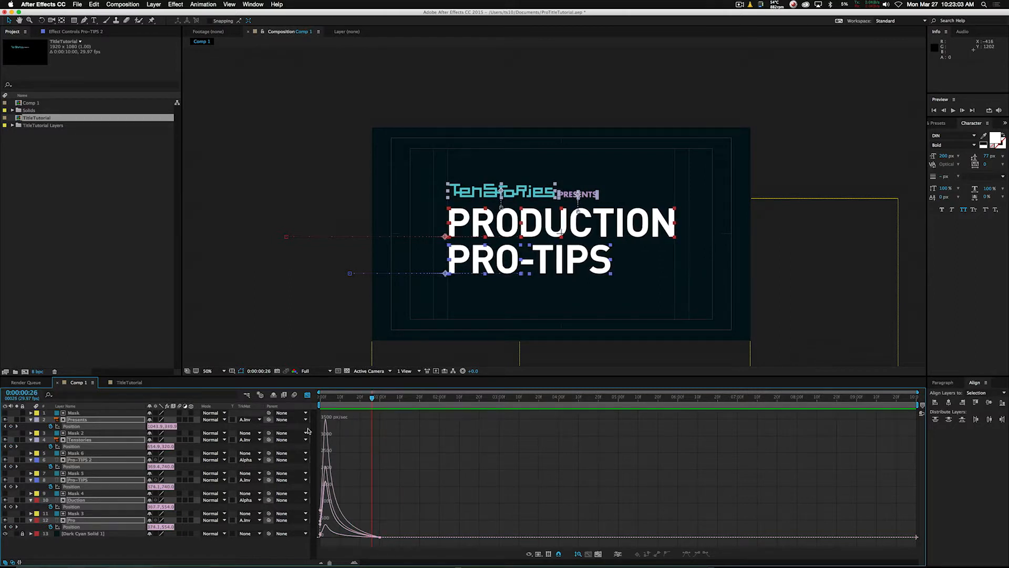
pyautogui.moveTo(326, 424)
# Leave the Graph Editor and shift the Presents layer in time so it starts at 0:00:00:20
pyautogui.moveTo(371, 405); pyautogui.dragTo(362, 408)
pyautogui.click(307, 394)
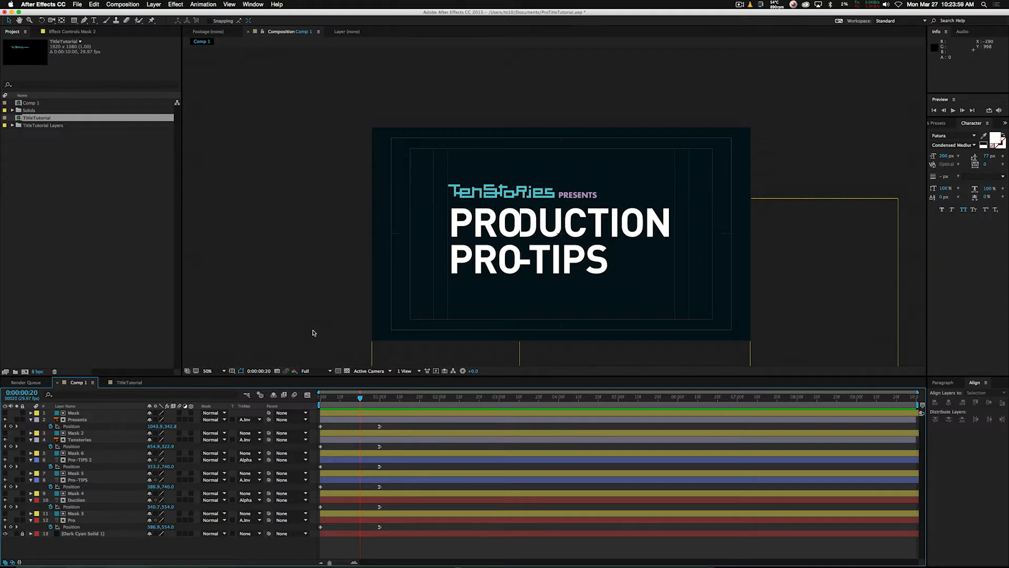
pyautogui.click(335, 440)
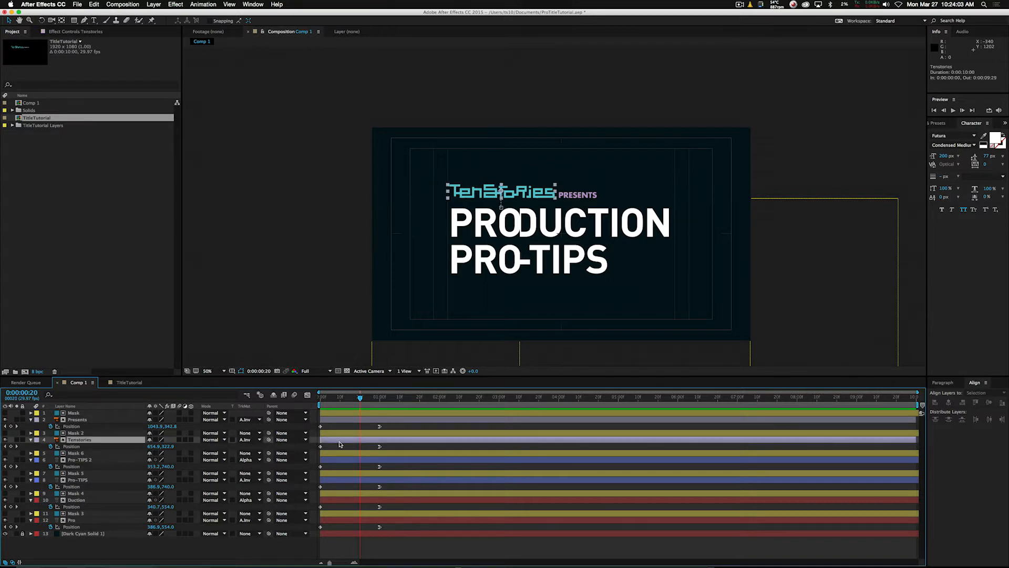
pyautogui.click(355, 420)
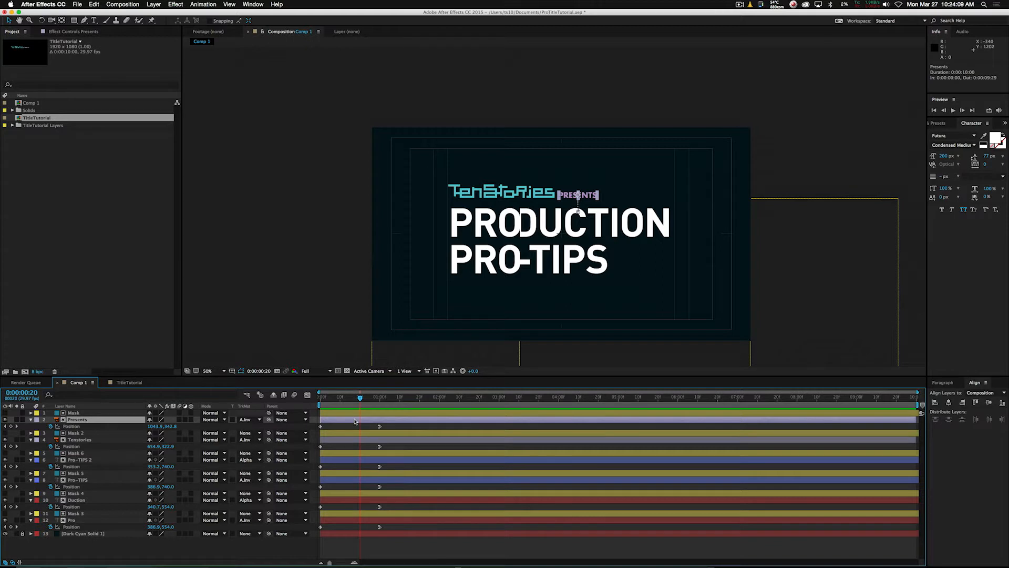
pyautogui.press('[')
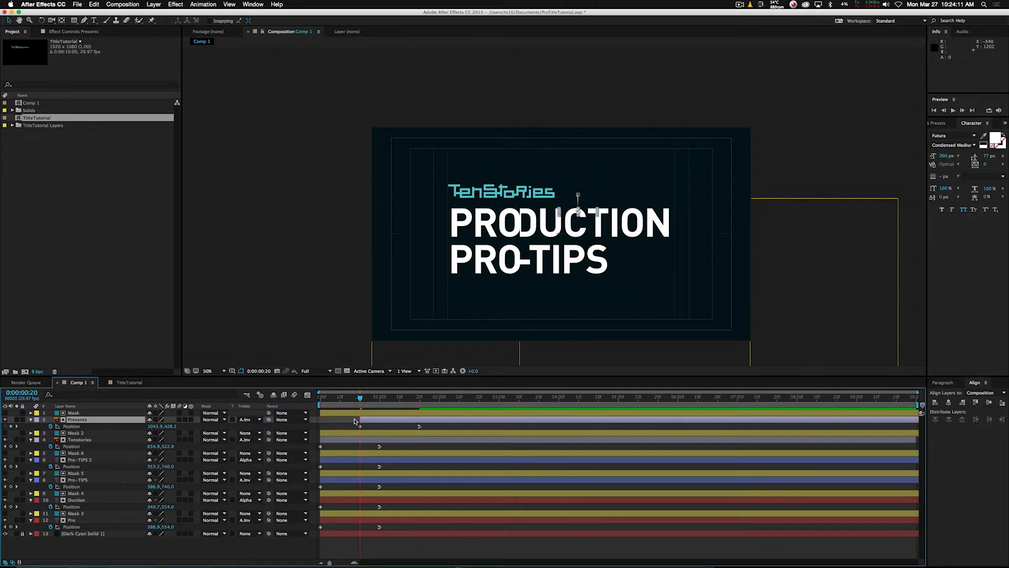
# Shift the Pro layer in time so its slide-in starts at 0:00:01:10
pyautogui.click(383, 400)
pyautogui.moveTo(389, 403); pyautogui.dragTo(402, 405)
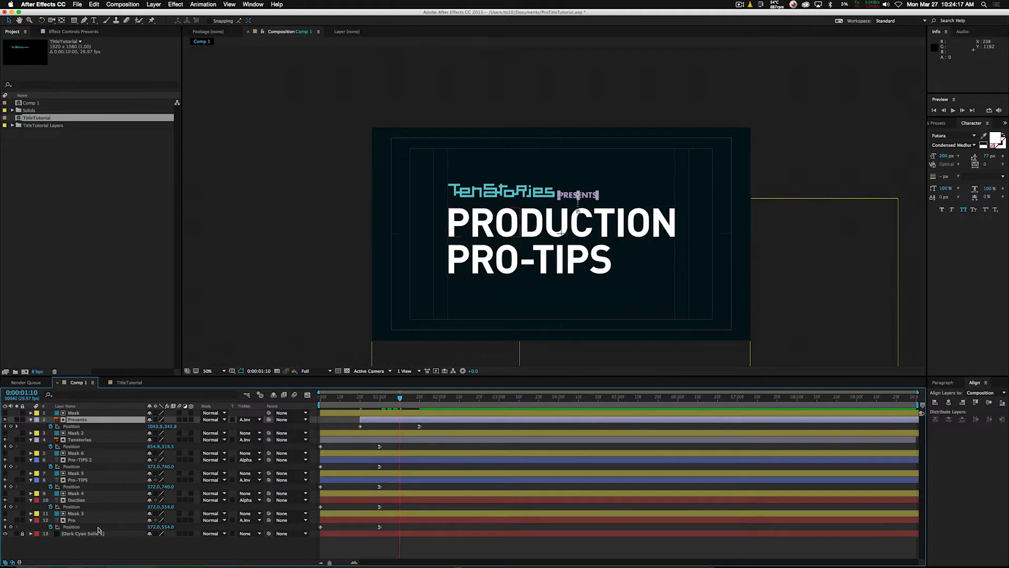
pyautogui.click(96, 520)
pyautogui.press('[')
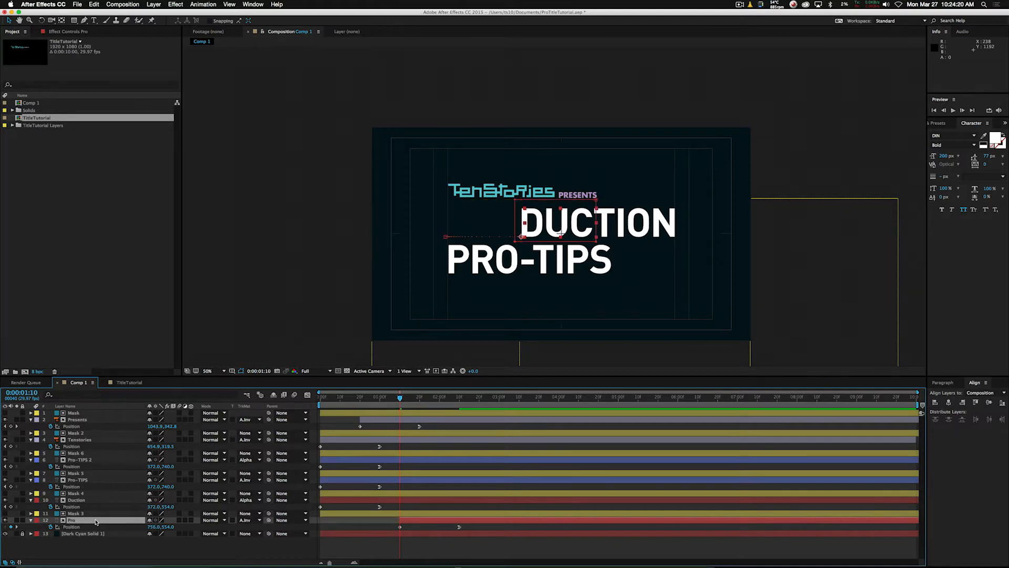
# Shift the Pro-TIPS layer in time so its slide-in starts at 0:00:01:20
pyautogui.click(420, 402)
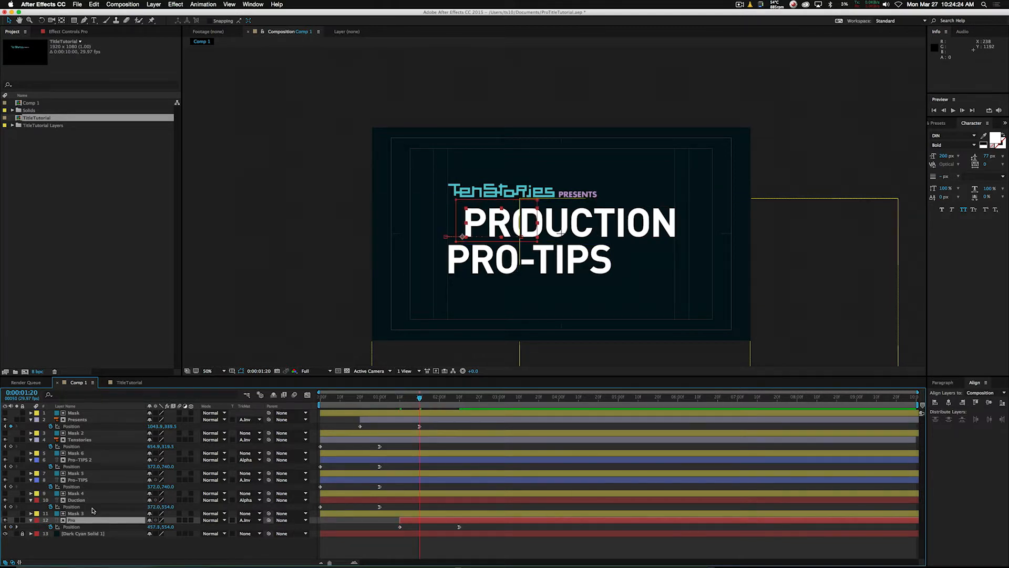
pyautogui.click(78, 480)
pyautogui.hotkey('alt', '[')
pyautogui.press('[')
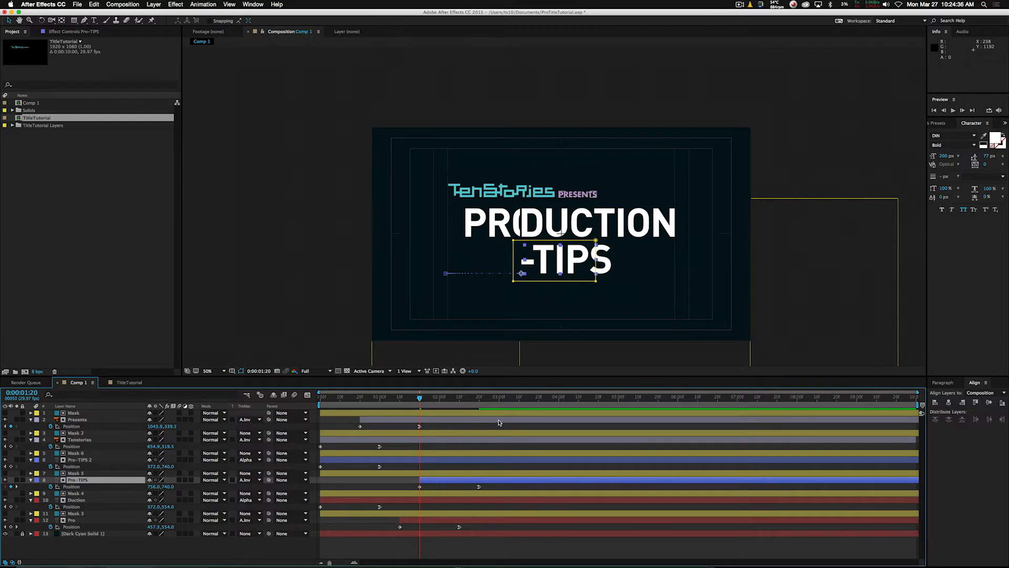
# Shift the Duction layer in time so its slide-in starts at 0:00:02:10
pyautogui.moveTo(436, 399); pyautogui.dragTo(459, 403)
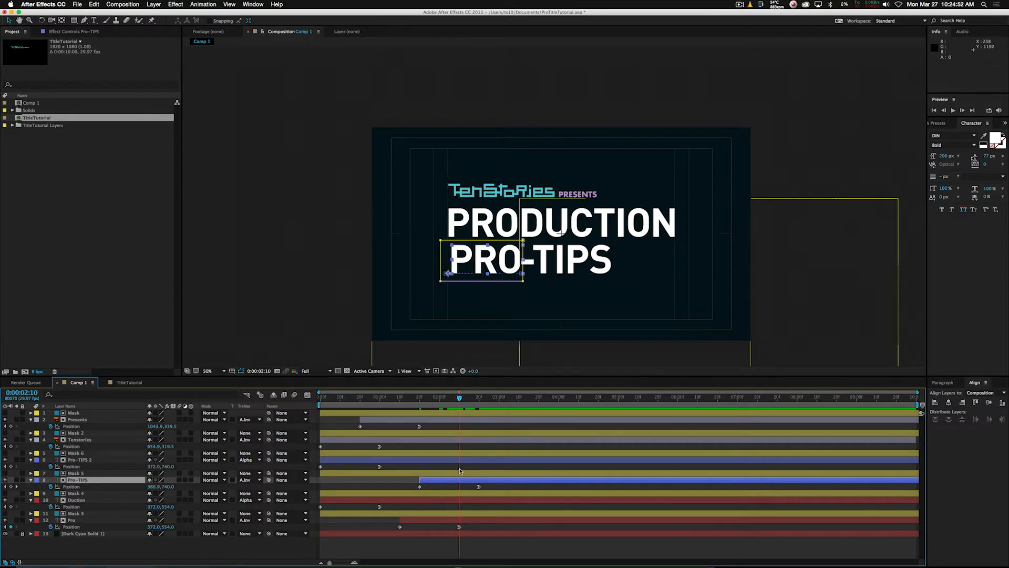
pyautogui.click(455, 500)
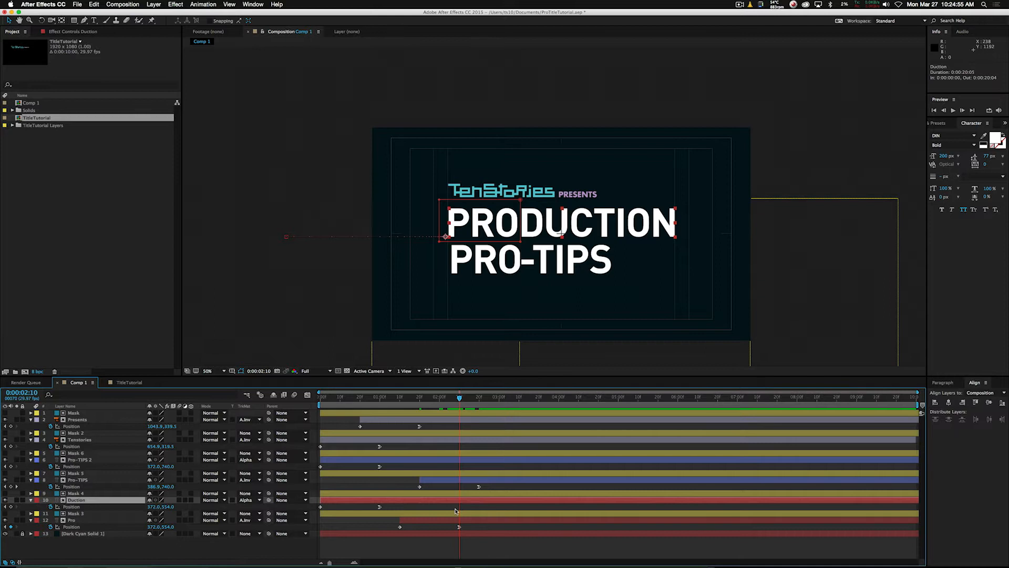
pyautogui.press('[')
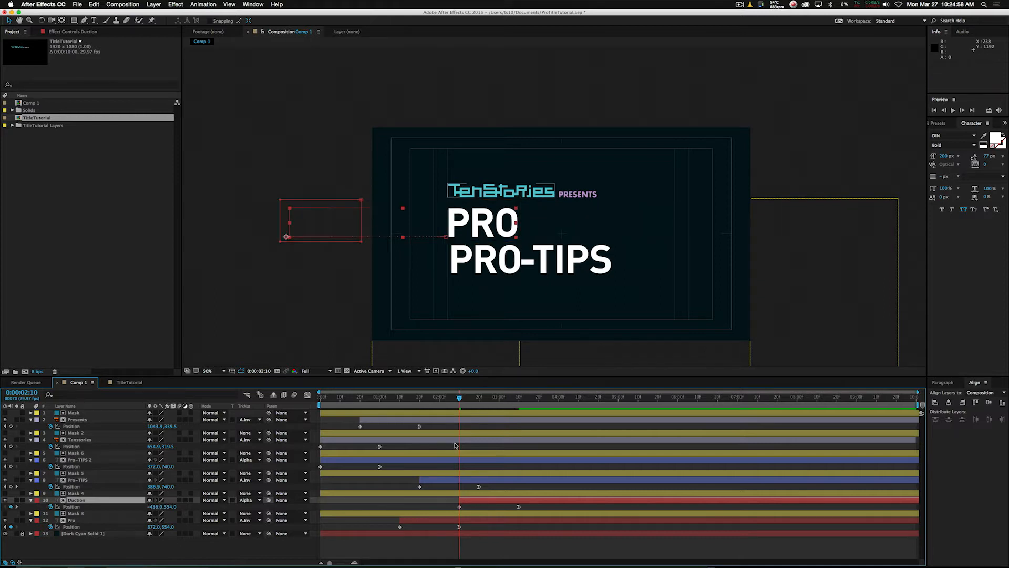
# Set the current time to 0:00:03:10 and select the Pro-TIPS 2 layer
pyautogui.click(464, 398)
pyautogui.moveTo(465, 400); pyautogui.dragTo(519, 411)
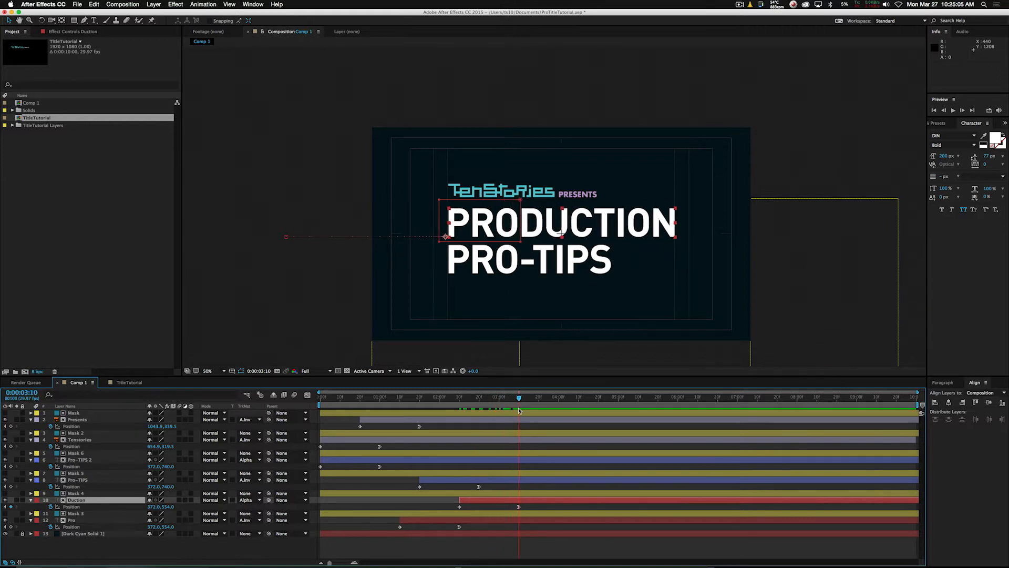
pyautogui.click(492, 460)
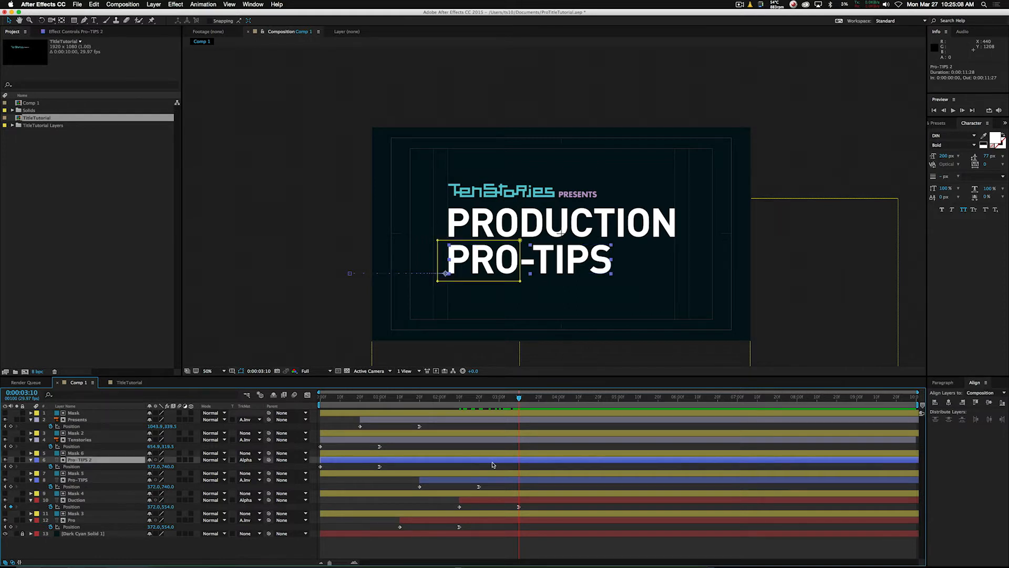